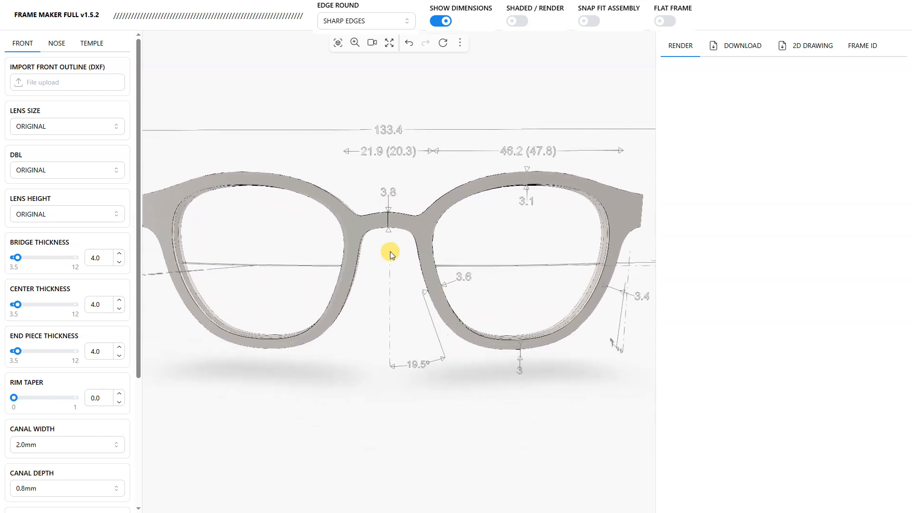
Step: Set the front's lens size adjustment to +1mm
scroll(448, 219, "down", 3)
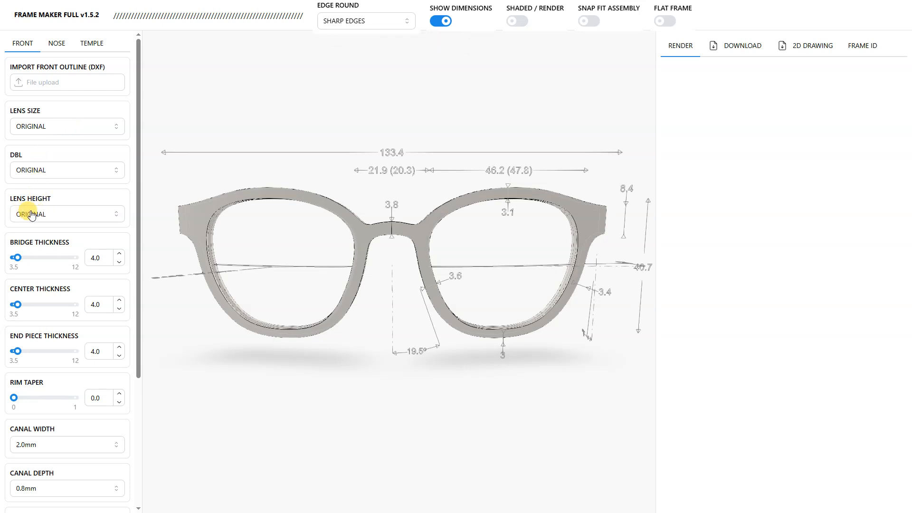
left_click(58, 129)
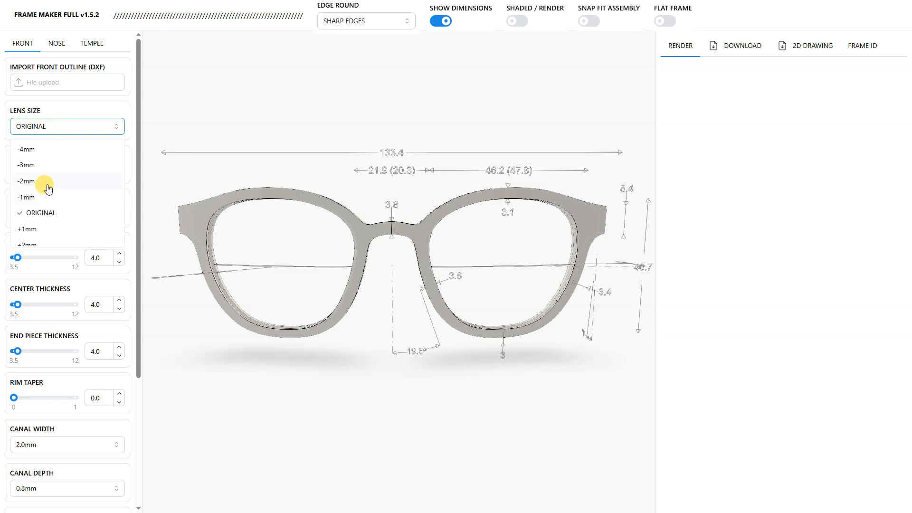
scroll(52, 199, "down", 1)
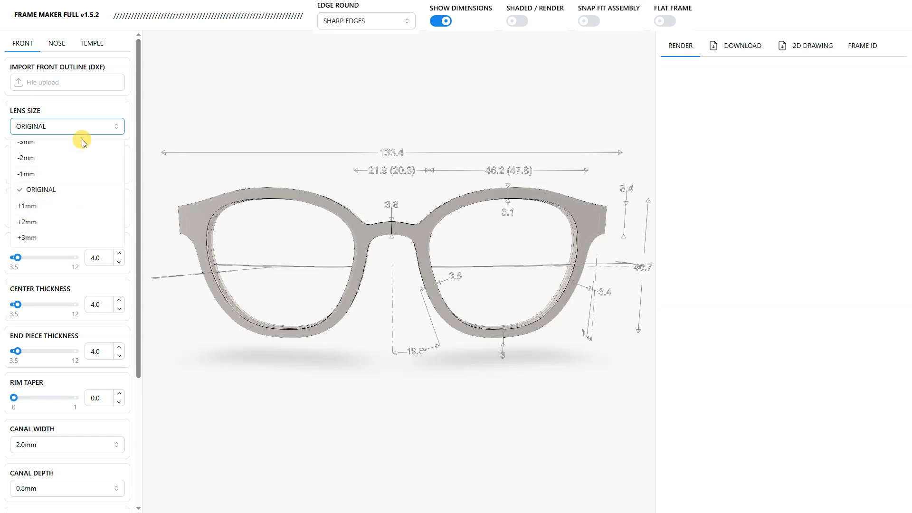
left_click_drag(515, 241, 441, 255)
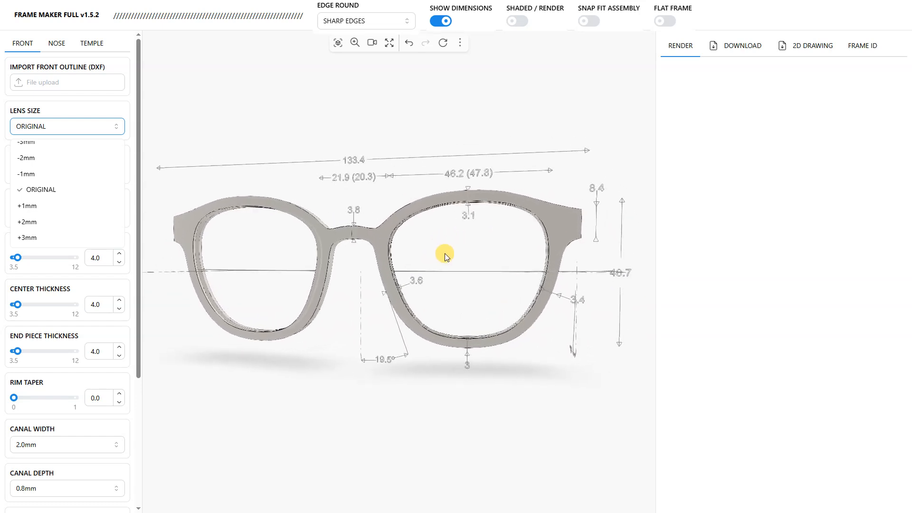
right_click_drag(464, 253, 455, 262)
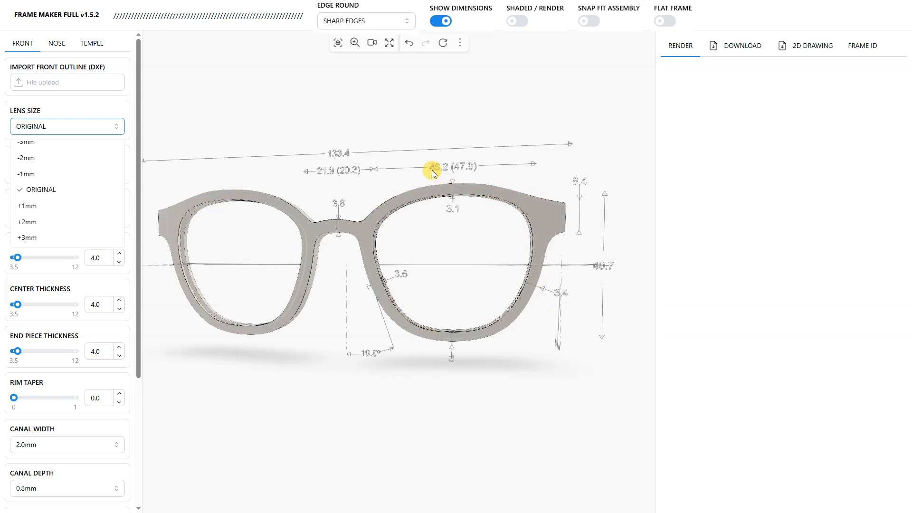
left_click(54, 127)
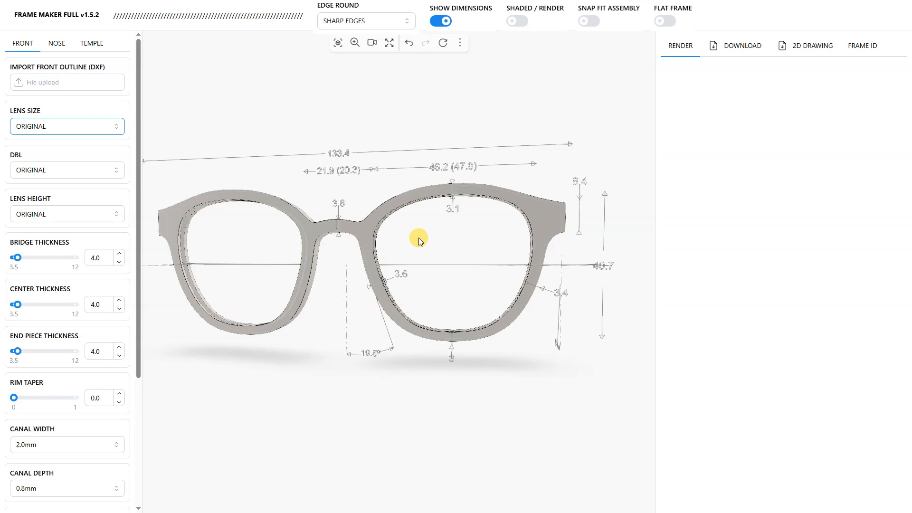
left_click(113, 126)
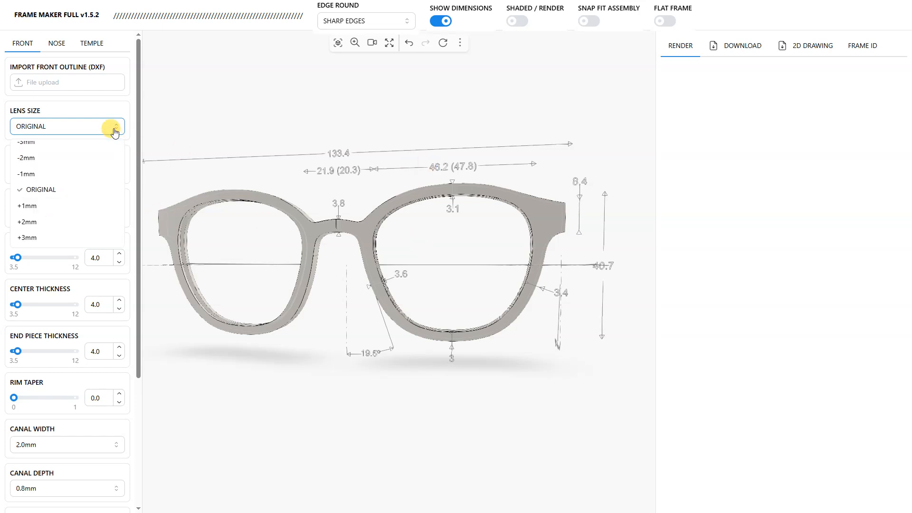
left_click(60, 207)
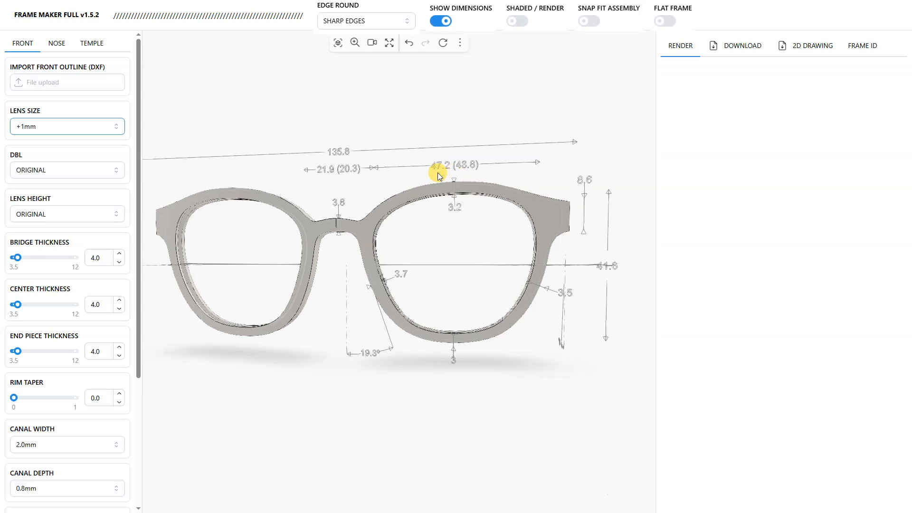
Step: Set the DBL adjustment to -0.5mm and inspect the bridge distance on the frame front
left_click(56, 172)
left_click(36, 218)
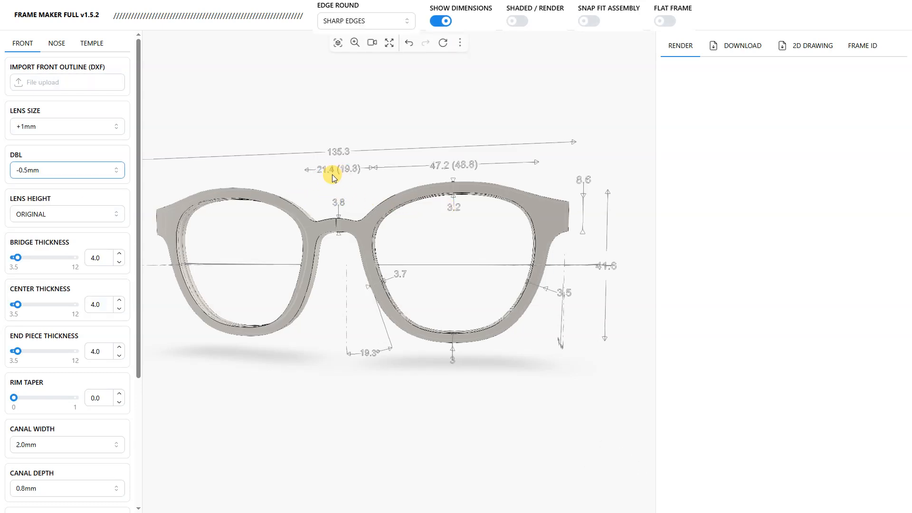
left_click_drag(391, 225, 413, 239)
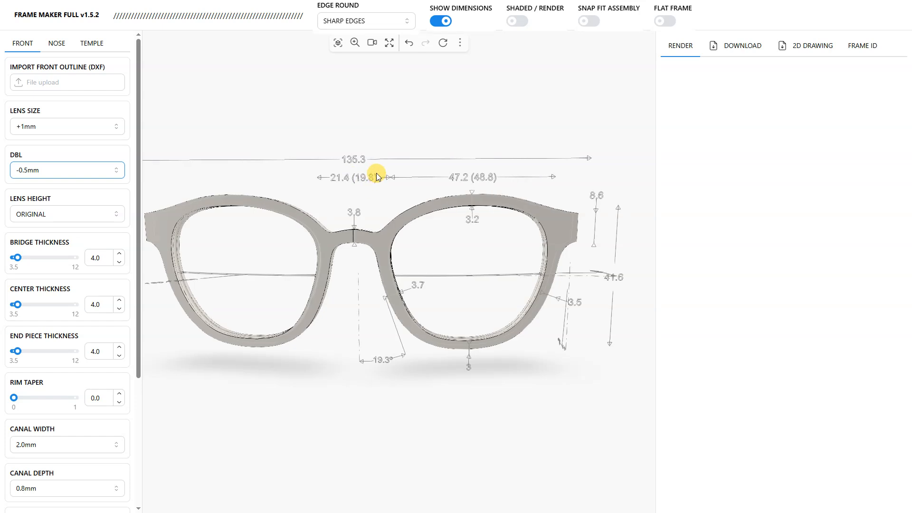
left_click_drag(482, 260, 539, 292)
left_click_drag(550, 259, 474, 265)
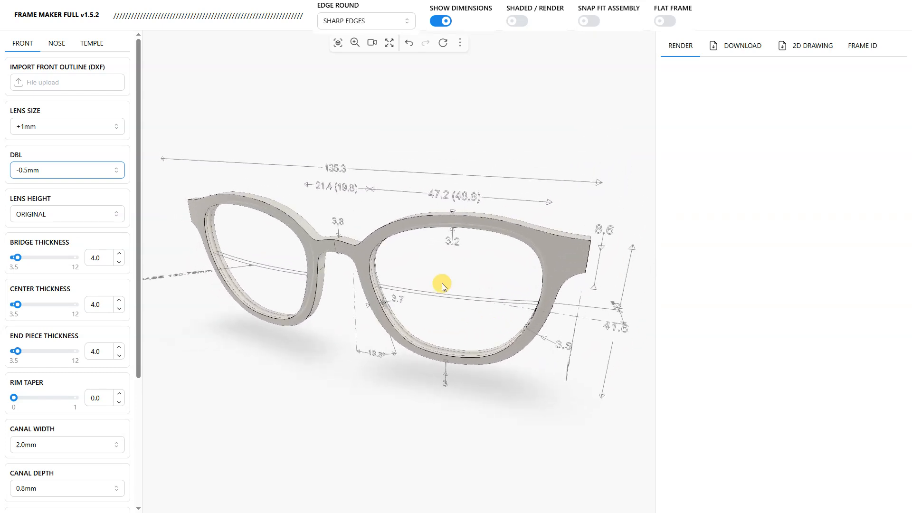
left_click_drag(484, 305, 507, 261)
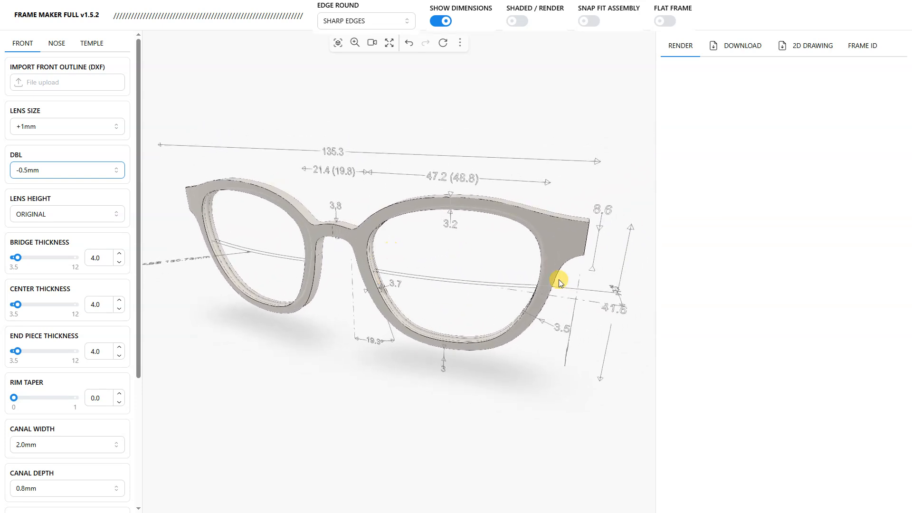
Step: Set the lens height adjustment to +1.5mm
left_click_drag(388, 326, 491, 148)
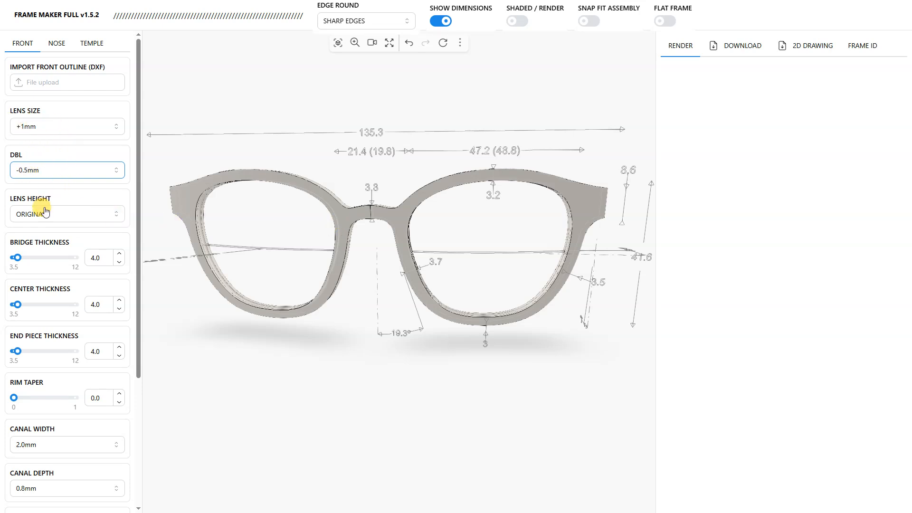
left_click_drag(570, 260, 478, 152)
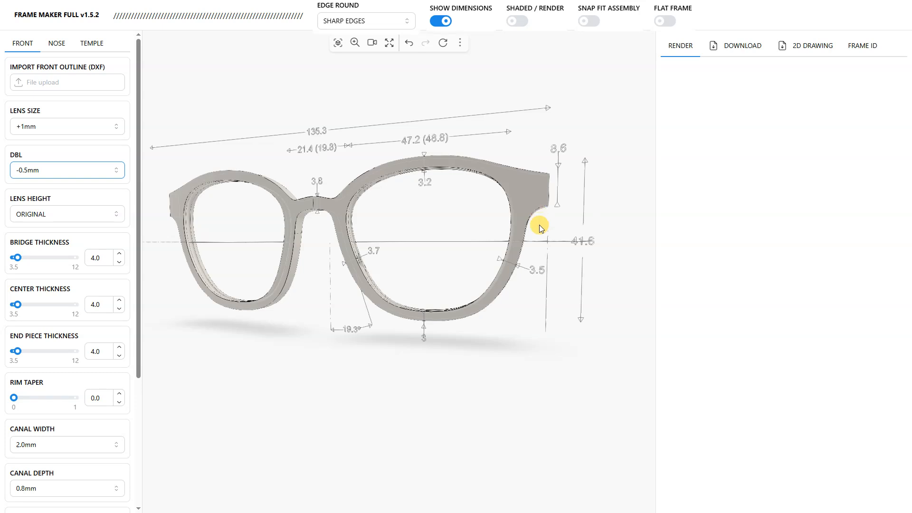
left_click(81, 216)
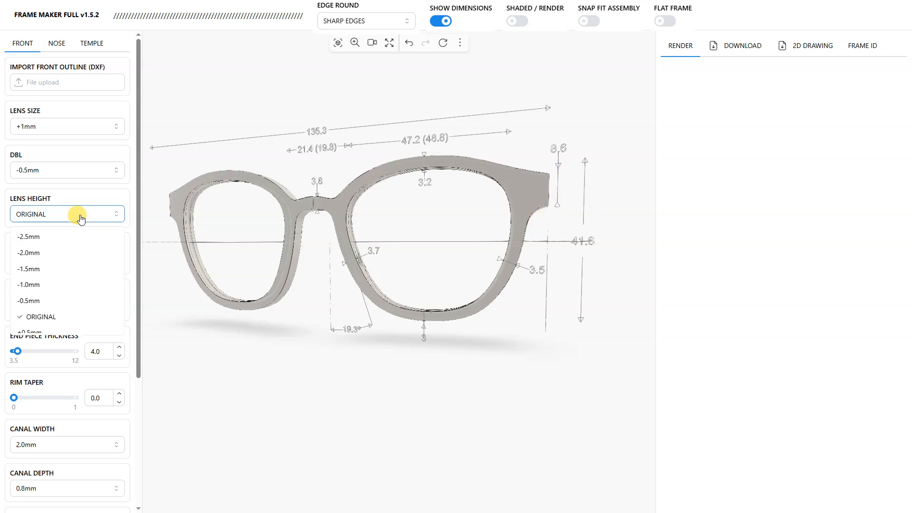
scroll(57, 285, "down", 1)
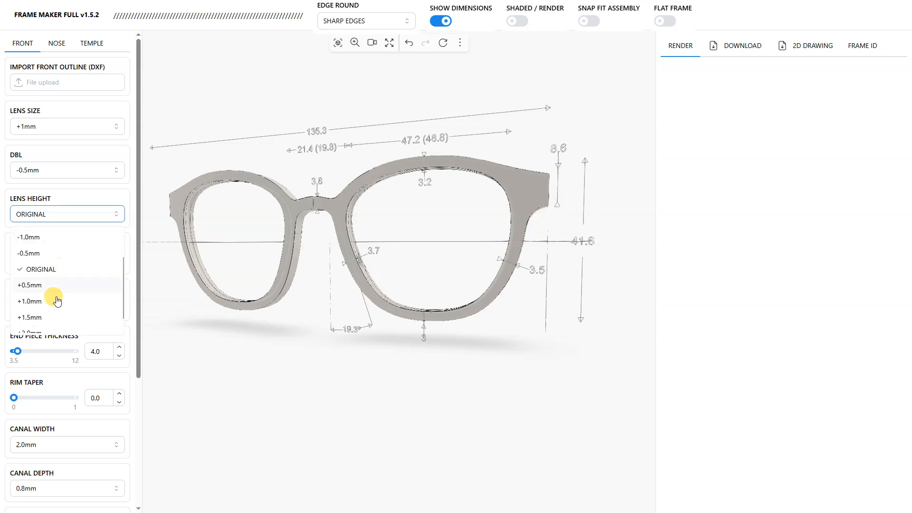
left_click(41, 319)
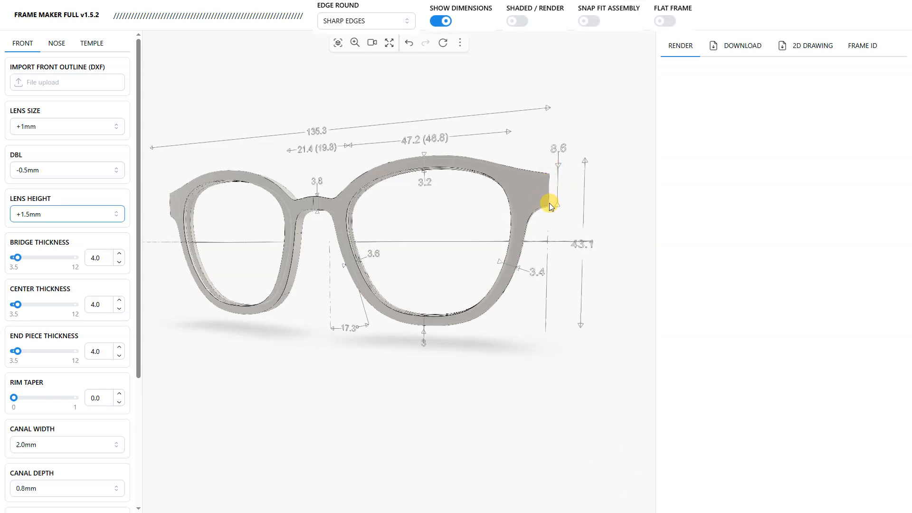
Step: Set the bridge thickness of the frame front to 5.0 and check the bridge from above
right_click_drag(469, 234, 470, 241)
left_click_drag(415, 252, 444, 230)
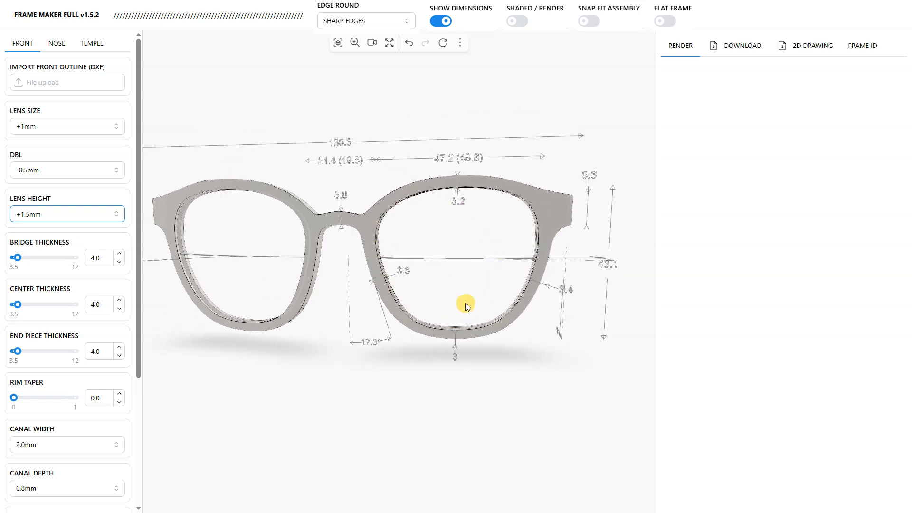
right_click_drag(466, 303, 460, 269)
scroll(451, 250, "down", 2)
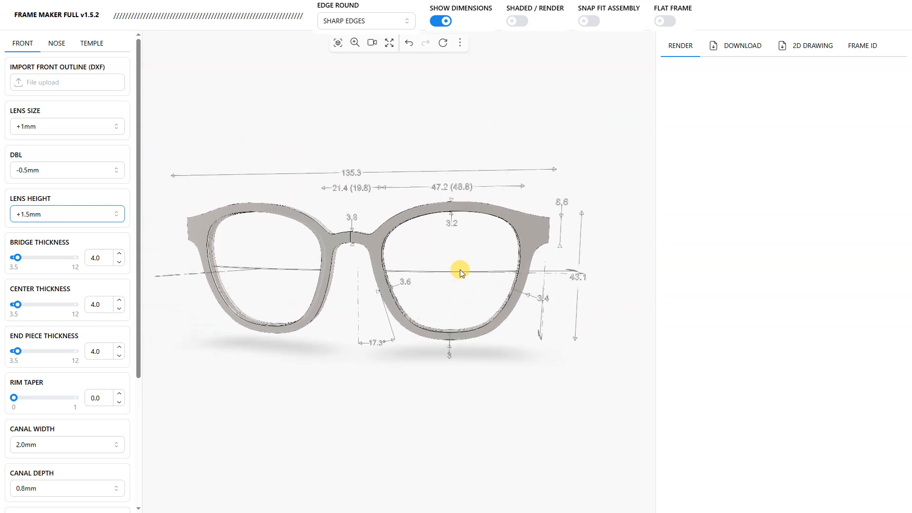
left_click_drag(460, 269, 477, 273)
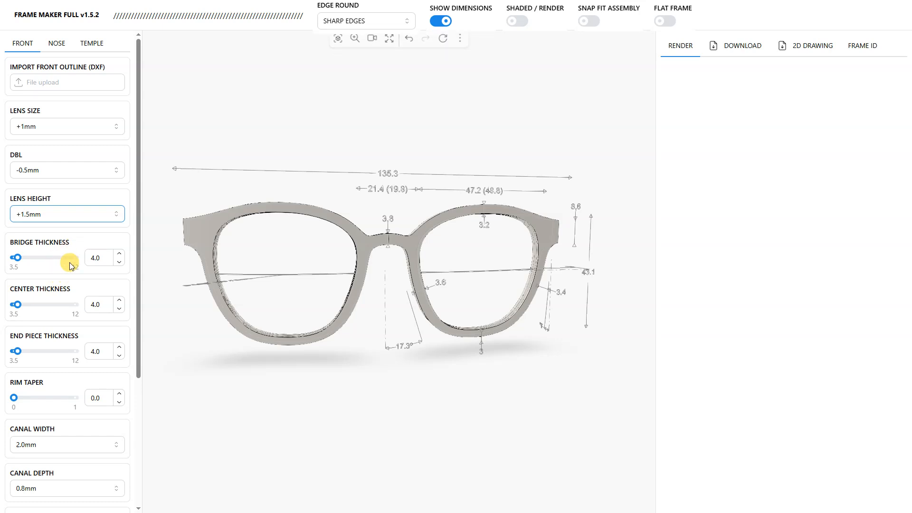
left_click_drag(364, 233, 380, 372)
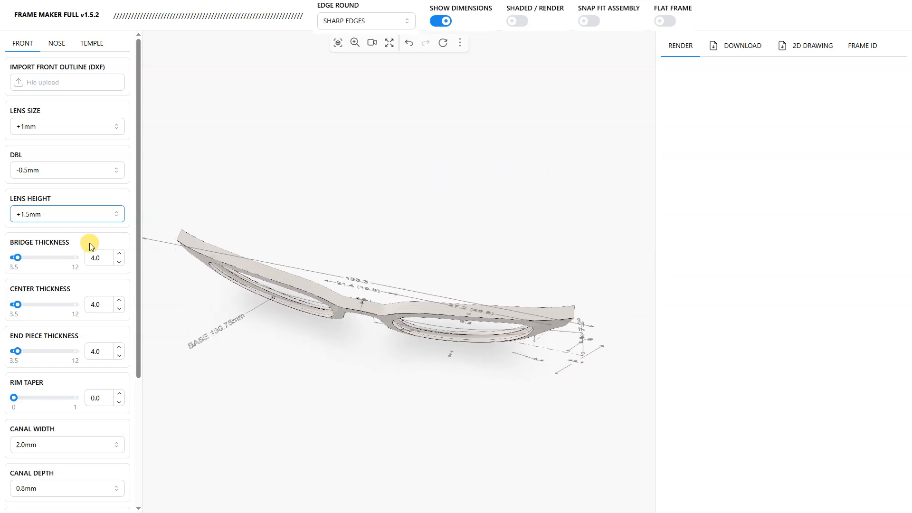
double_click(103, 260)
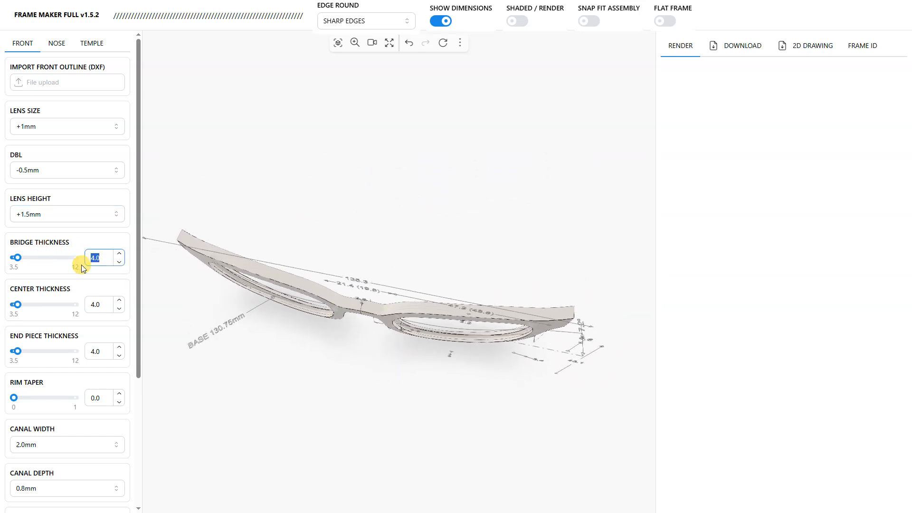
key("Return")
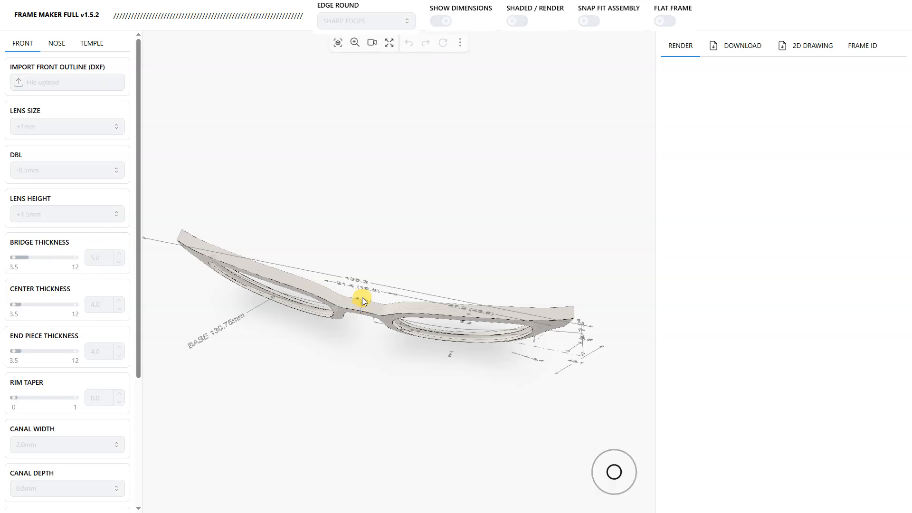
scroll(360, 306, "up", 3)
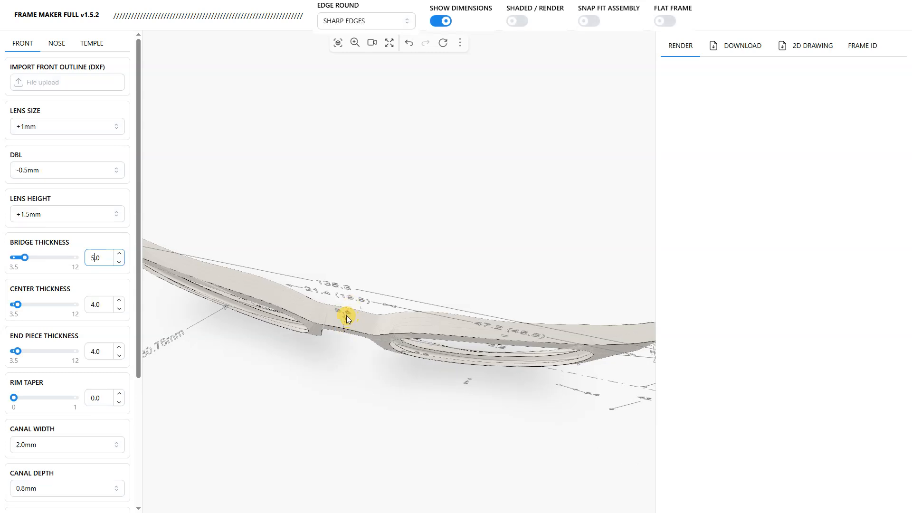
Step: Set the center thickness of the frame front to 5.0
scroll(352, 315, "down", 3)
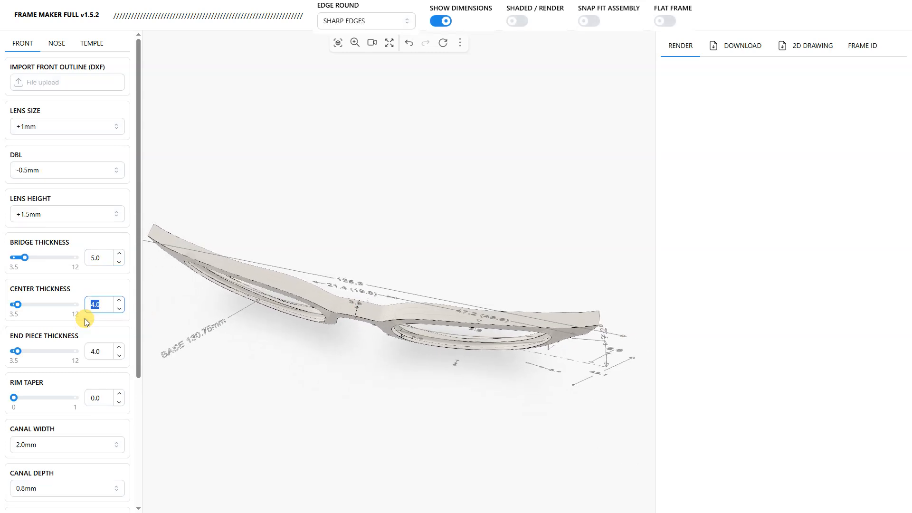
type("5")
key("Return")
left_click_drag(457, 361, 478, 287)
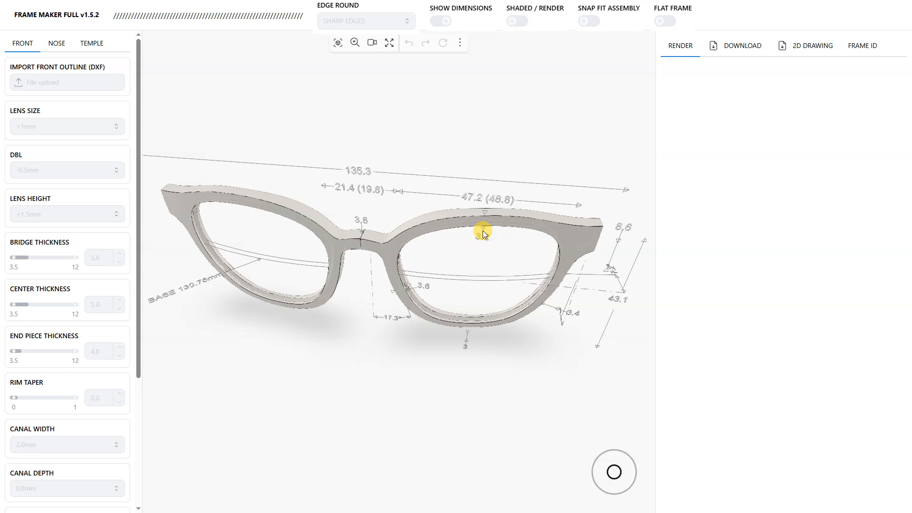
Step: Set the end piece thickness of the frame front to 5.5
left_click_drag(465, 311, 309, 241)
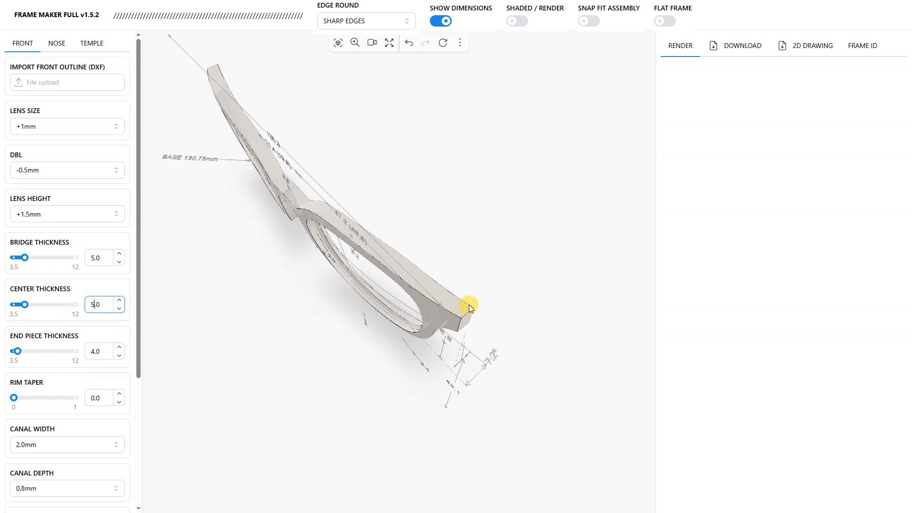
left_click_drag(115, 351, 84, 355)
type("5.5")
key("Return")
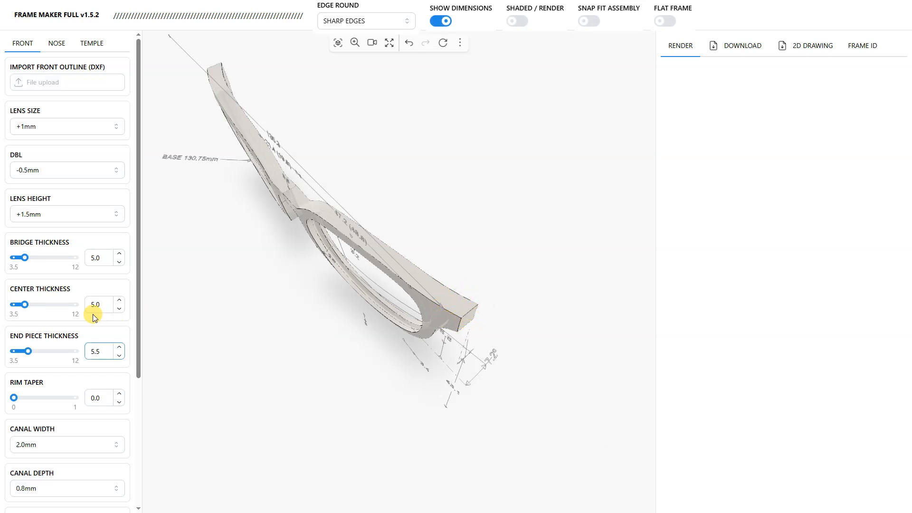
Step: Set the rim taper to 0.6 and check the rim profile in the Left view
scroll(70, 315, "down", 4)
left_click_drag(317, 343, 320, 234)
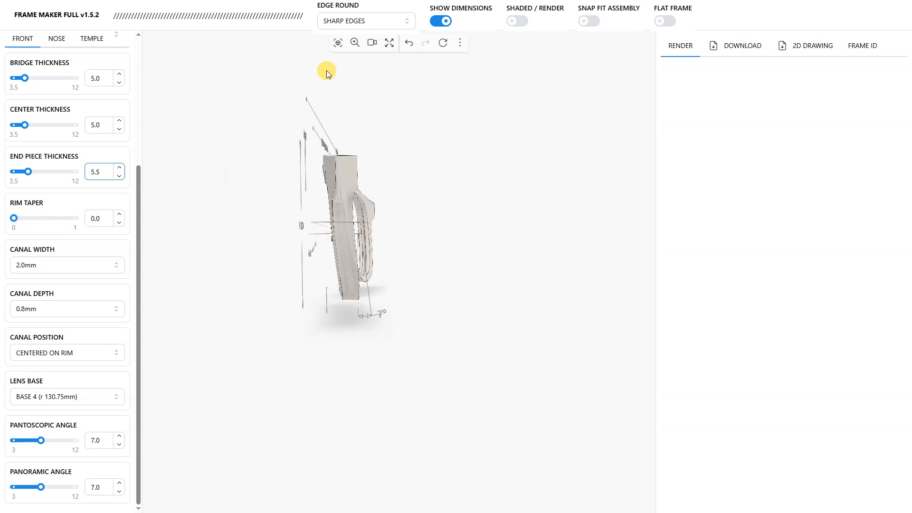
left_click(372, 42)
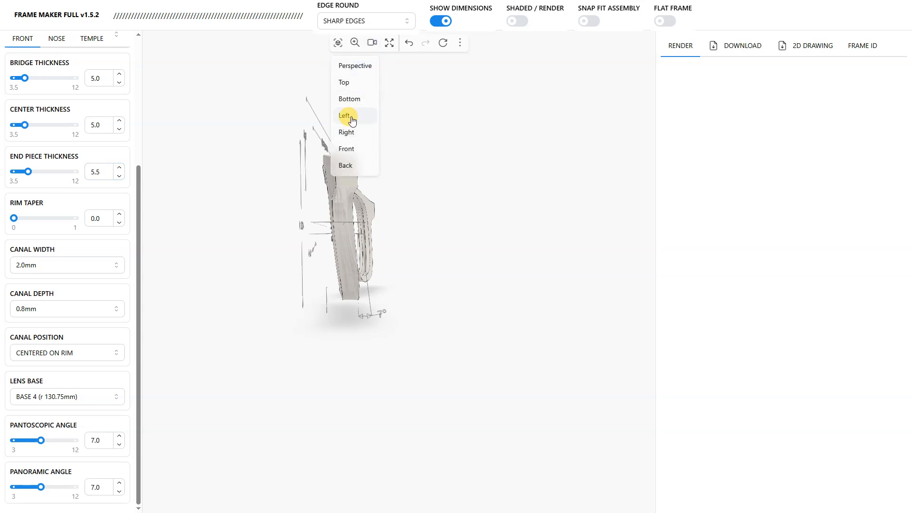
left_click(352, 121)
left_click_drag(346, 317, 380, 190)
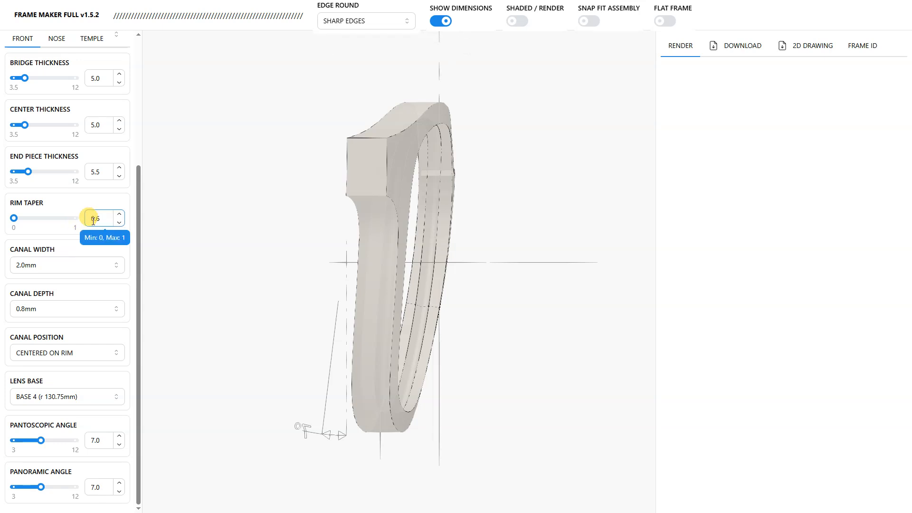
key("Return")
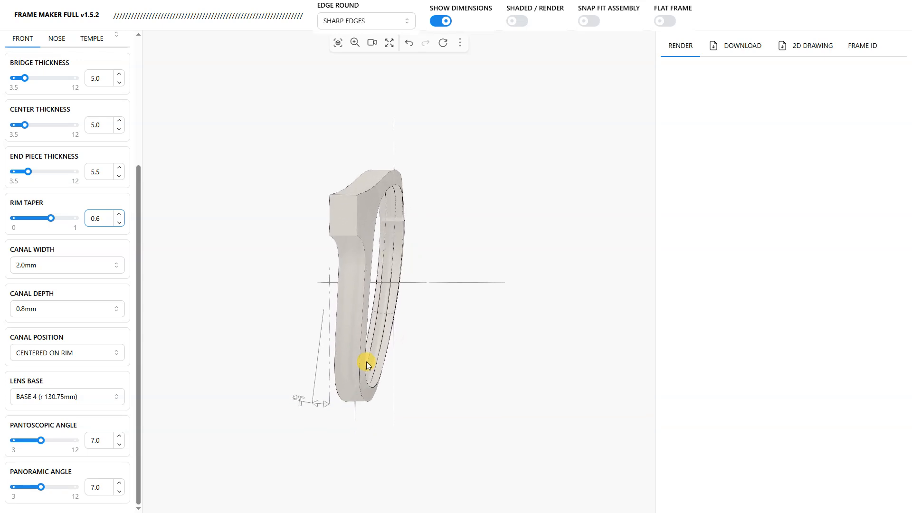
scroll(367, 362, "up", 5)
right_click_drag(351, 366, 390, 352)
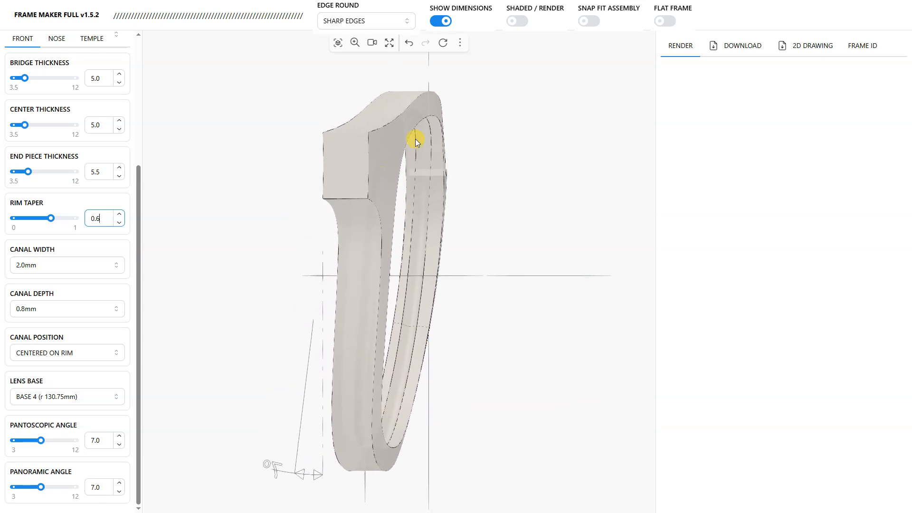
Step: Return to the Perspective view and examine the lens rim up close
left_click(373, 42)
left_click(363, 65)
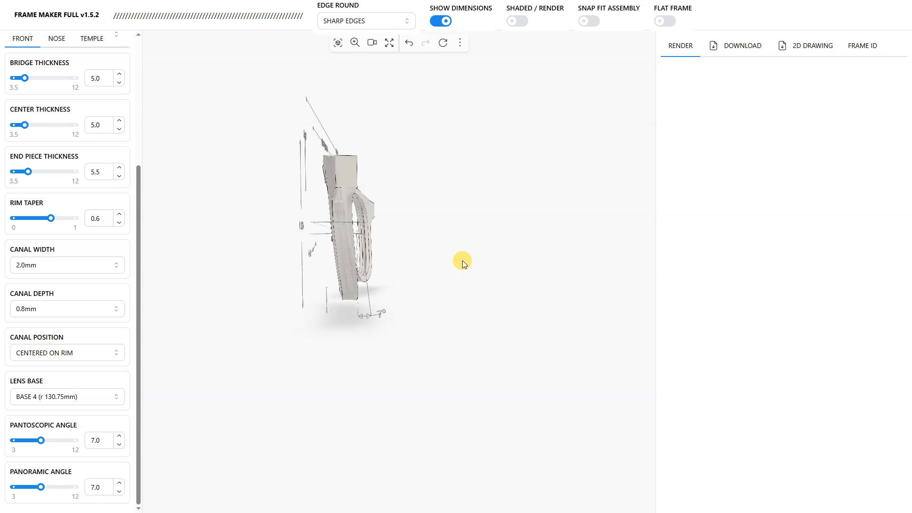
scroll(475, 315, "up", 6)
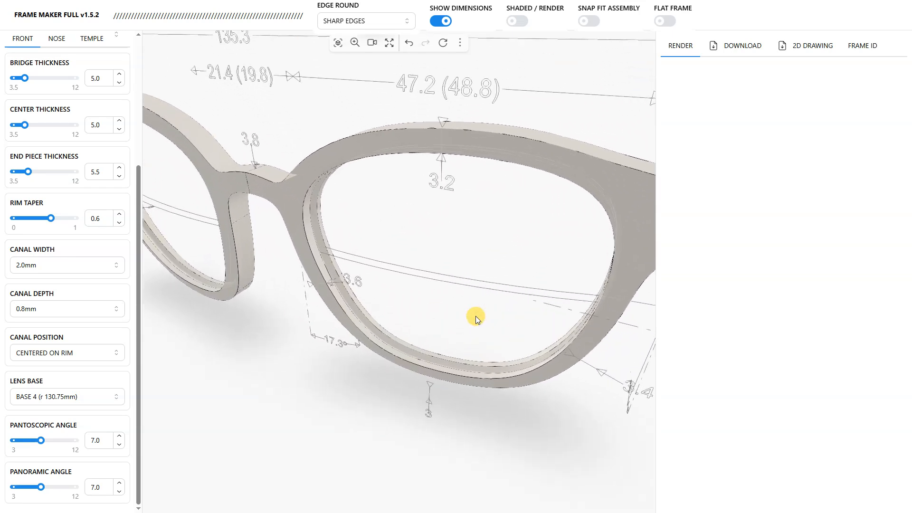
Step: Examine the lens canal along the inner rim up close and the frame front from the side
left_click_drag(475, 315, 349, 385)
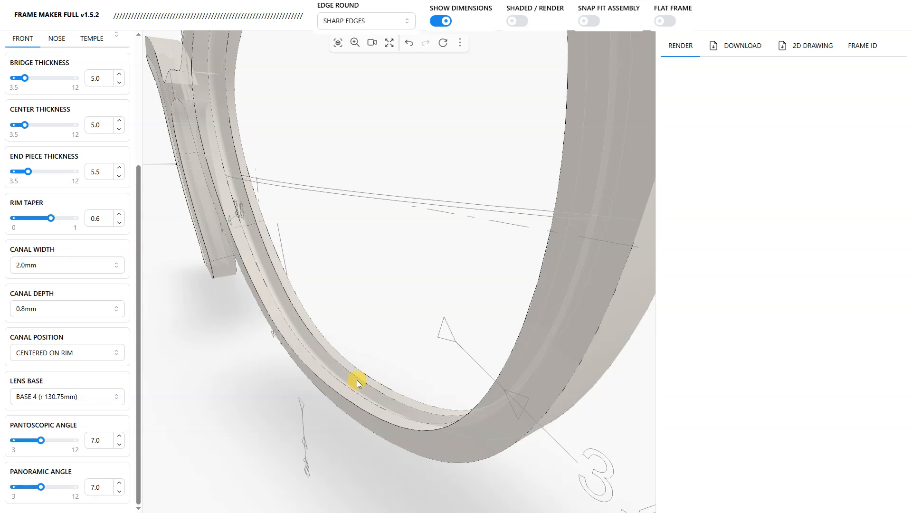
scroll(365, 329, "down", 5)
left_click_drag(399, 350, 332, 325)
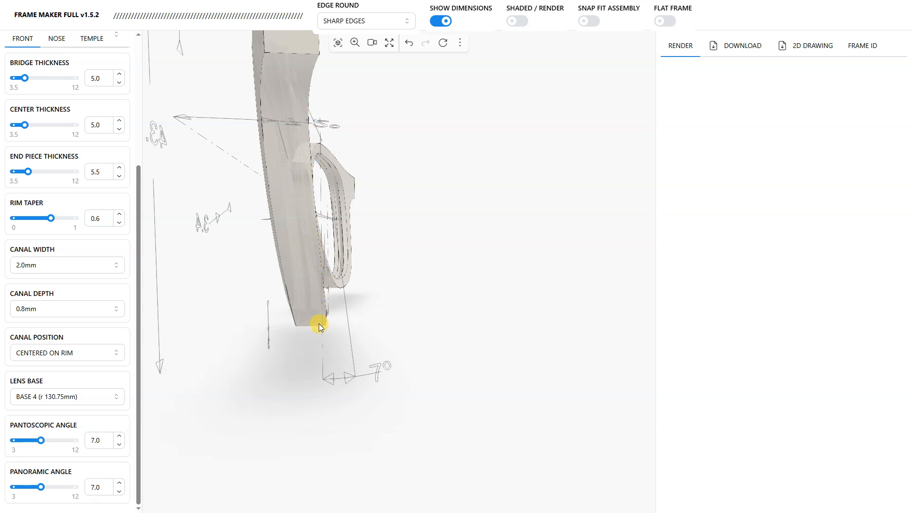
left_click_drag(307, 329, 365, 295)
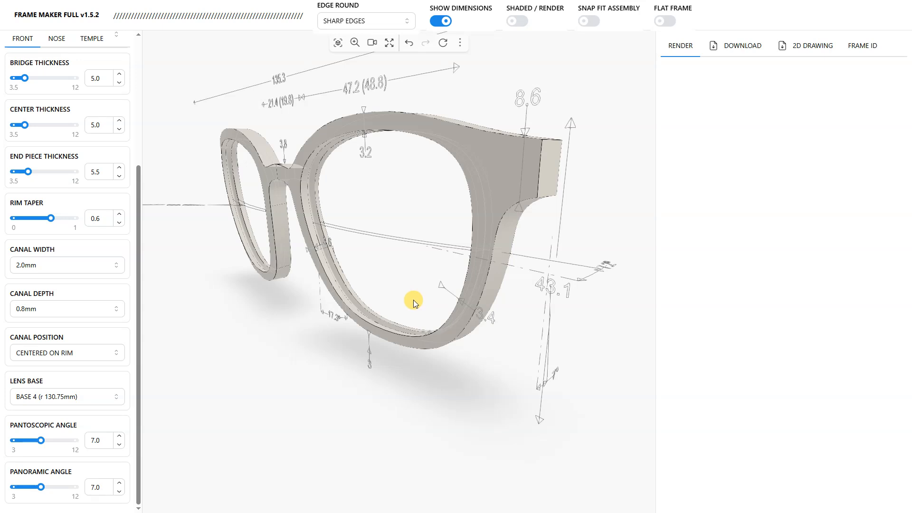
left_click_drag(364, 252, 401, 371)
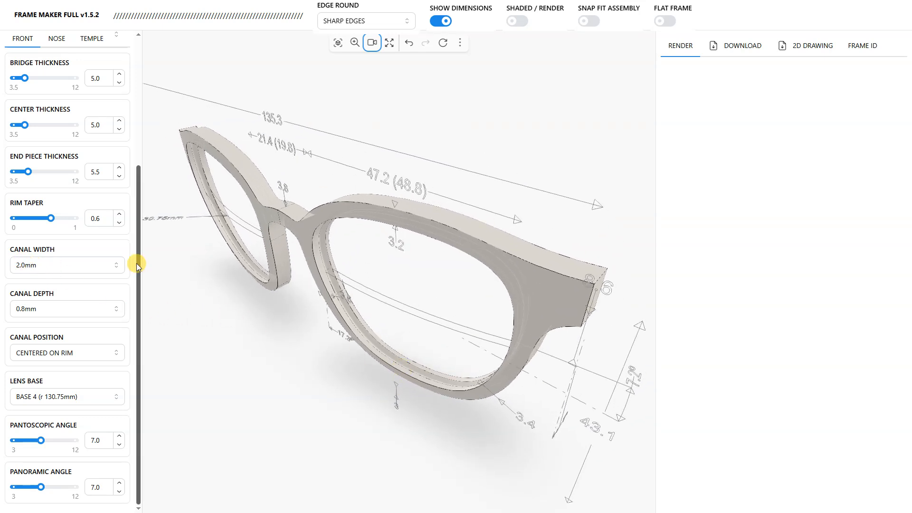
left_click_drag(409, 366, 357, 299)
scroll(327, 276, "up", 3)
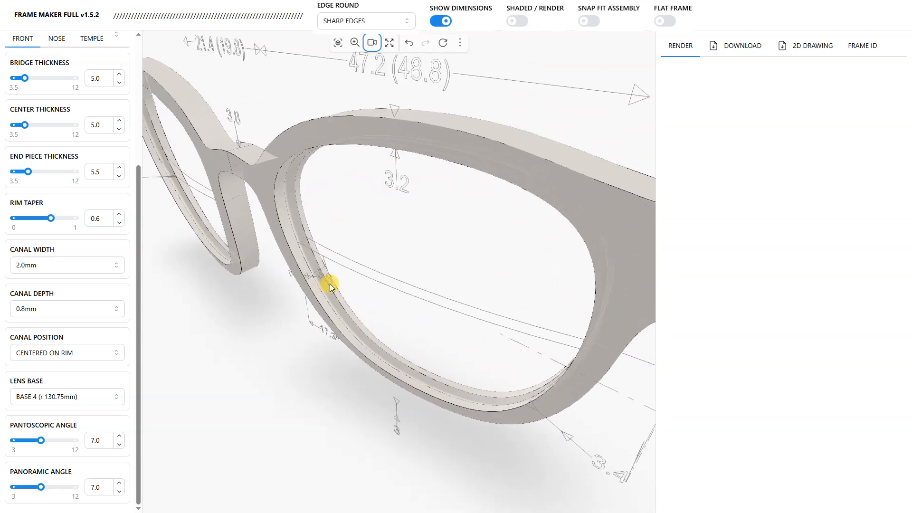
scroll(329, 284, "up", 5)
left_click_drag(409, 327, 315, 353)
scroll(389, 289, "up", 5)
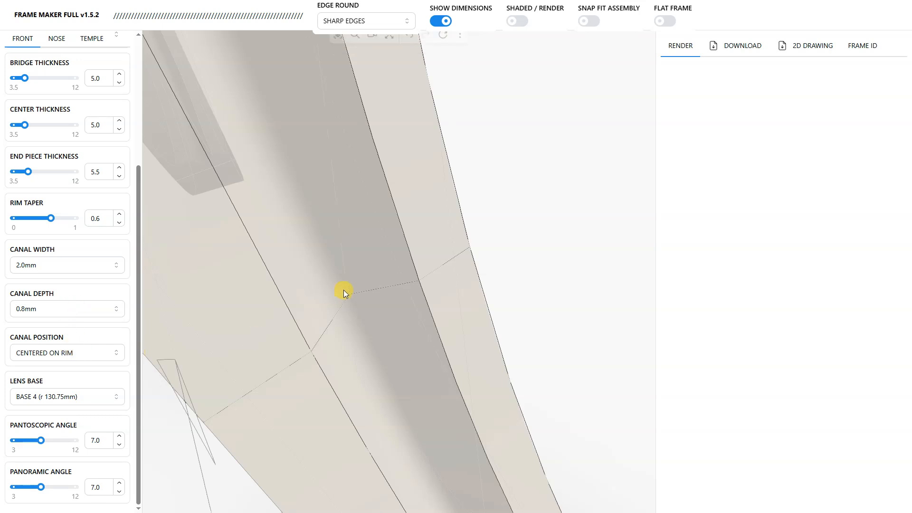
scroll(344, 290, "down", 5)
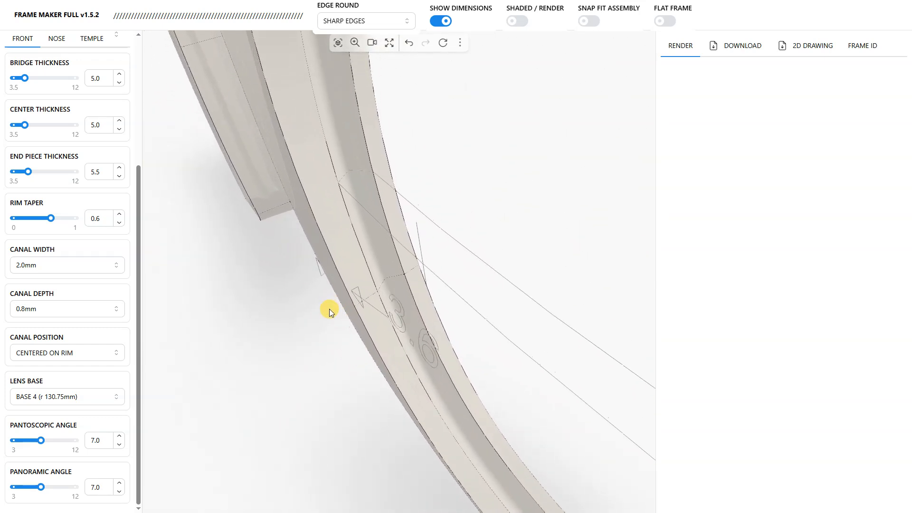
mouse_move(330, 307)
left_mouse_down()
mouse_move(419, 365)
mouse_move(333, 288)
left_mouse_up()
scroll(333, 289, "down", 5)
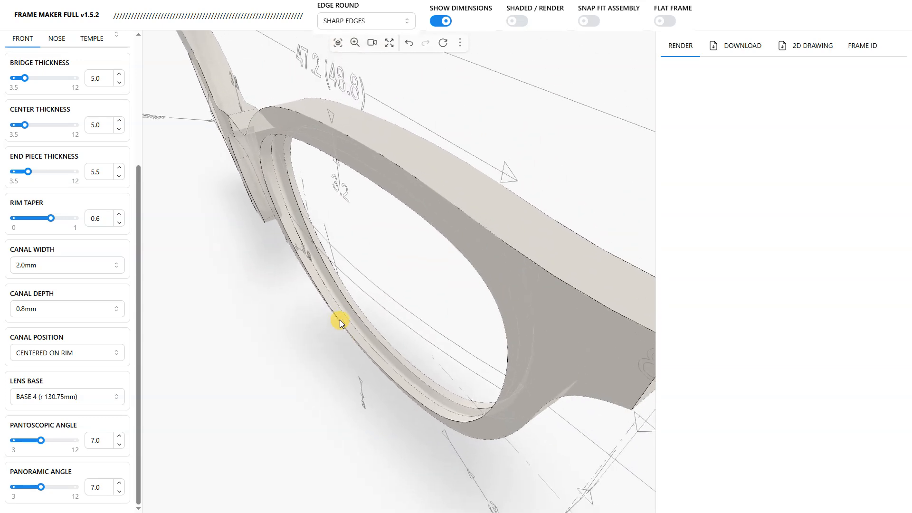
Step: Examine the bridge area from above and the inner lens rim from both sides
left_click_drag(292, 145, 231, 226)
scroll(87, 204, "up", 3)
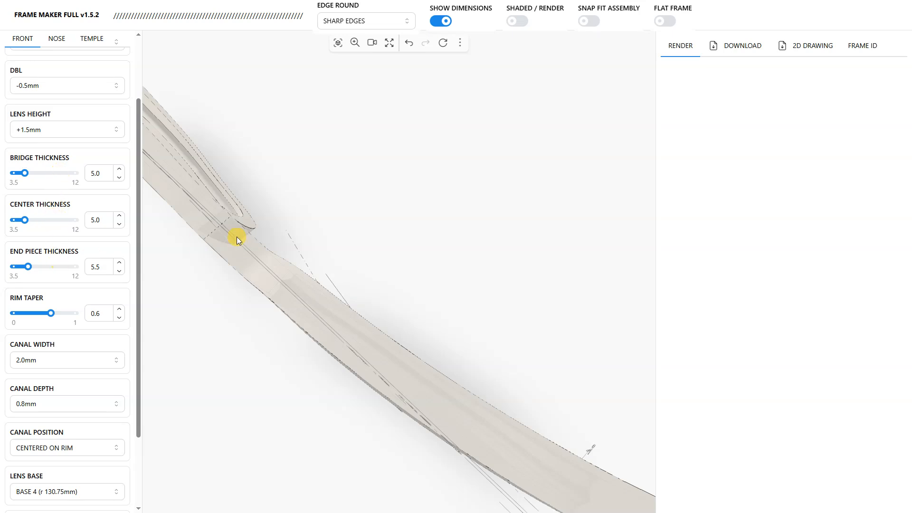
scroll(237, 237, "down", 3)
left_click_drag(299, 343, 252, 171)
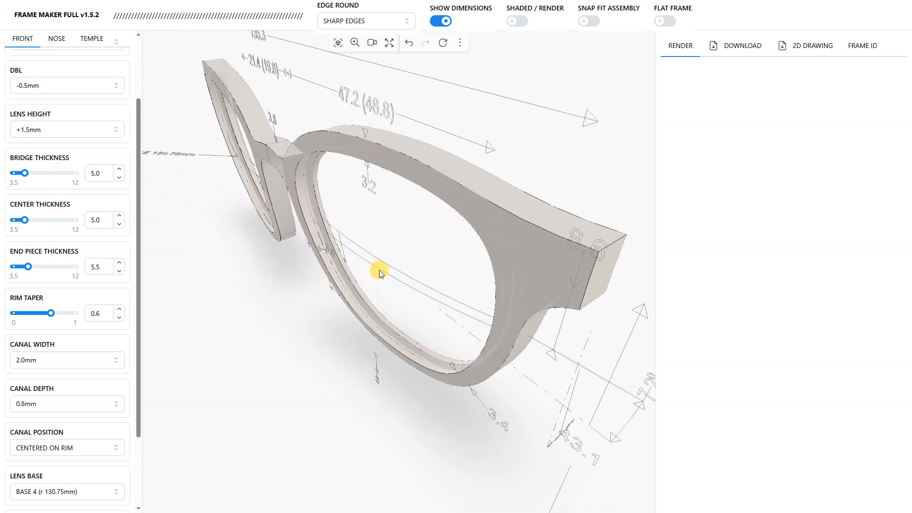
scroll(379, 304, "up", 5)
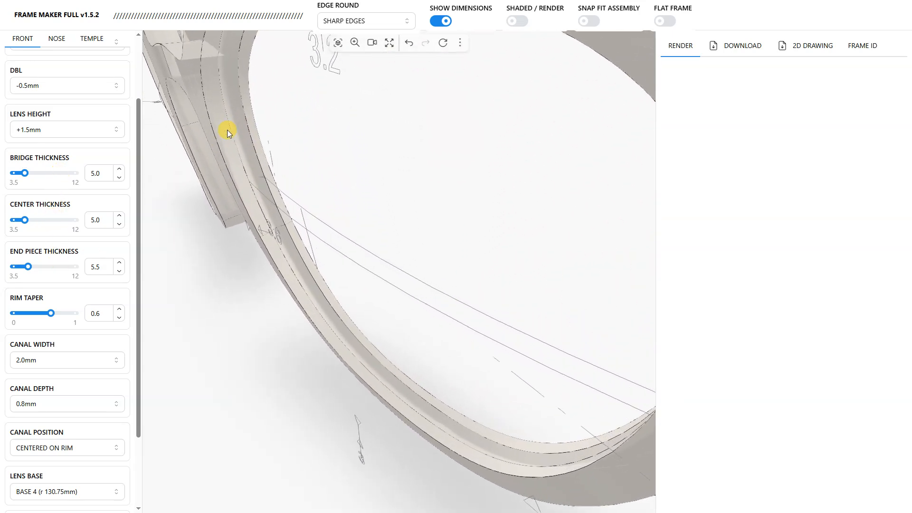
left_click_drag(229, 121, 383, 420)
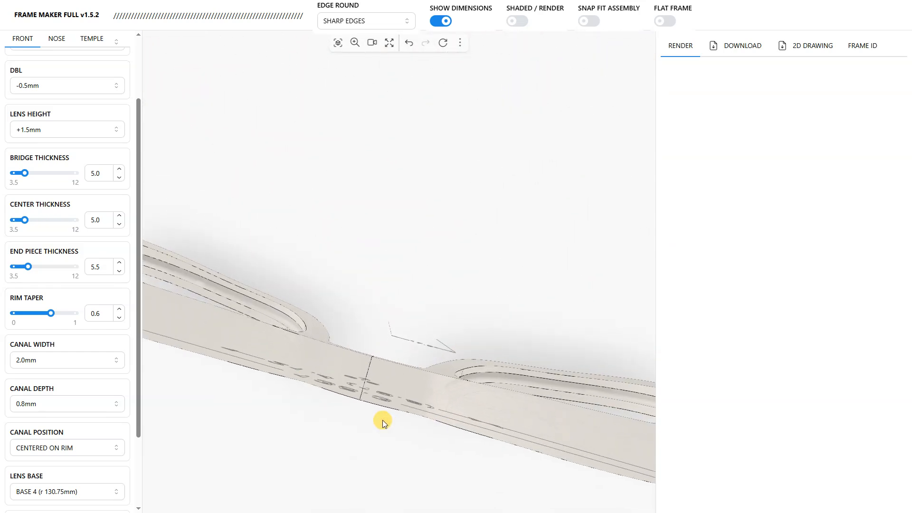
left_click_drag(423, 398, 289, 248)
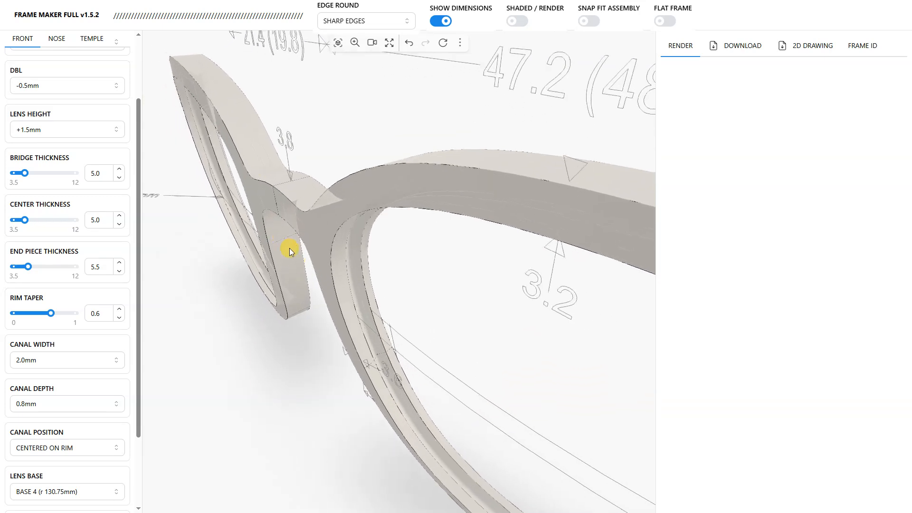
left_click_drag(335, 284, 347, 339)
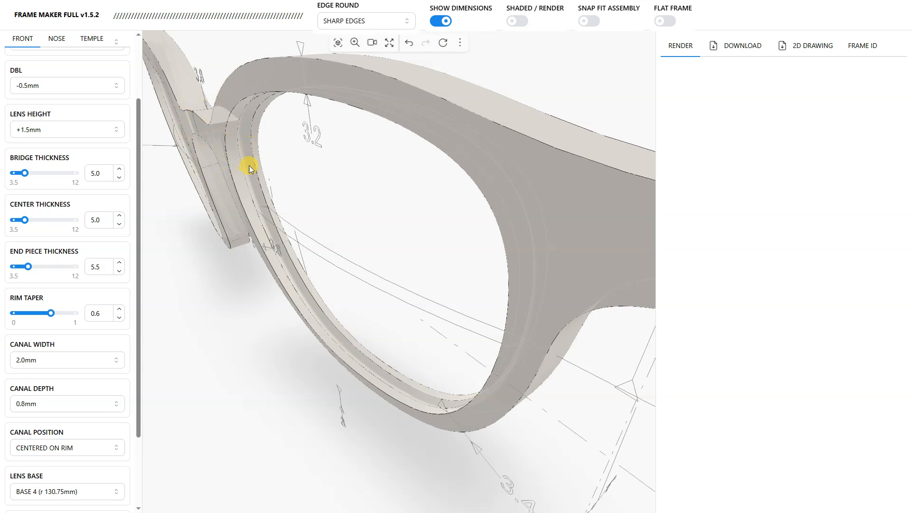
left_click_drag(283, 285, 498, 284)
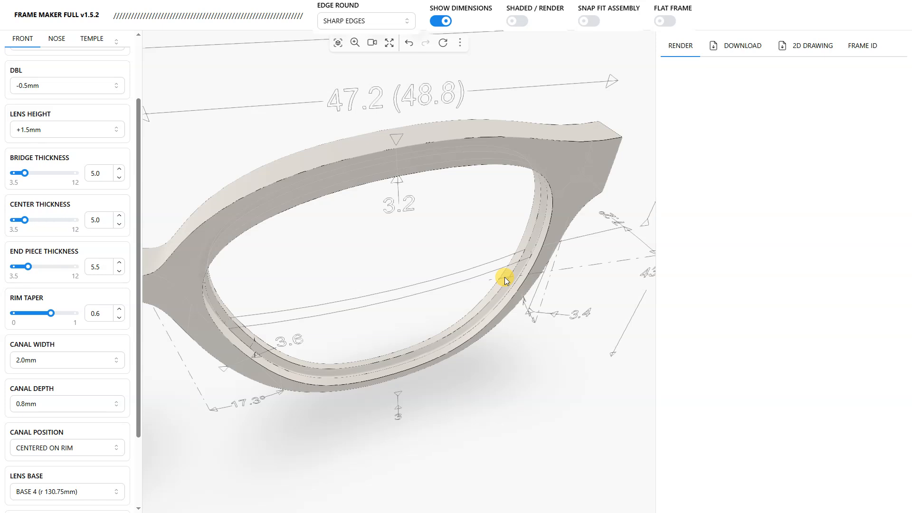
left_click_drag(478, 378, 37, 122)
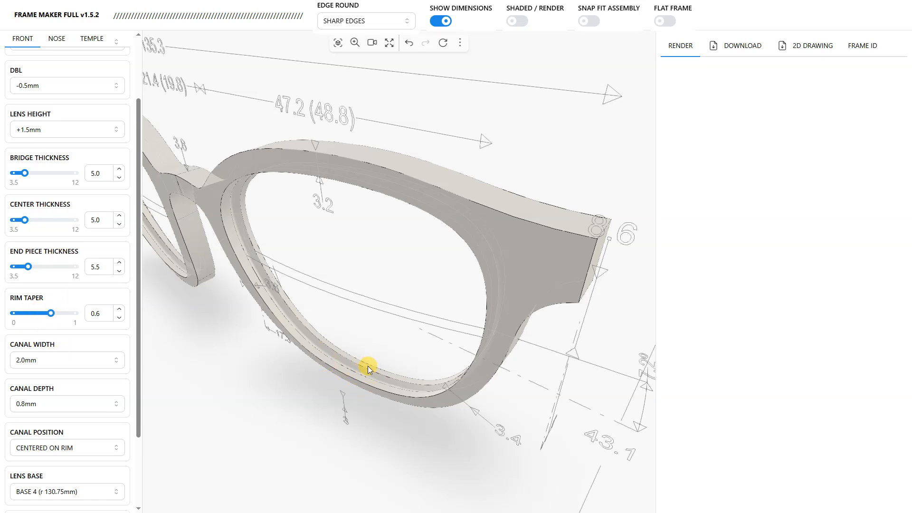
left_click_drag(287, 369, 267, 347)
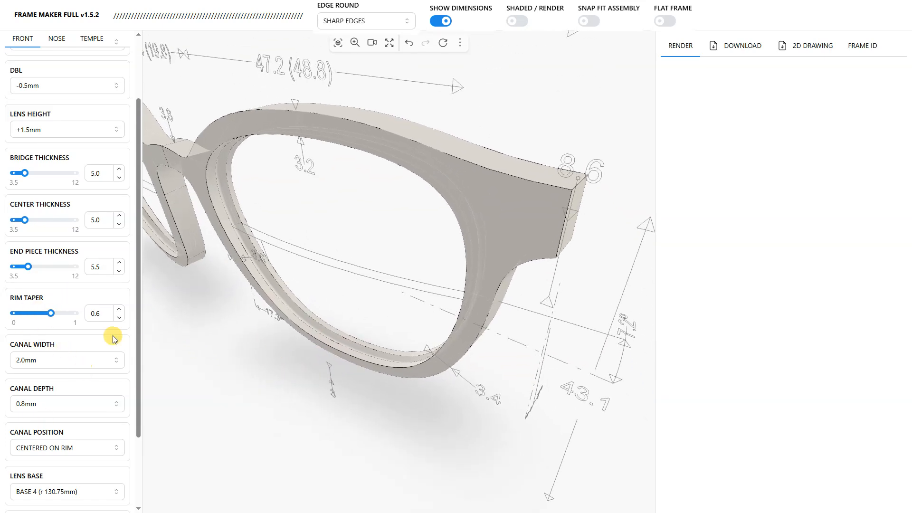
Step: Set the canal position to 0.8mm from the front edge and inspect the groove along the lower lens rim
left_click_drag(138, 326, 134, 392)
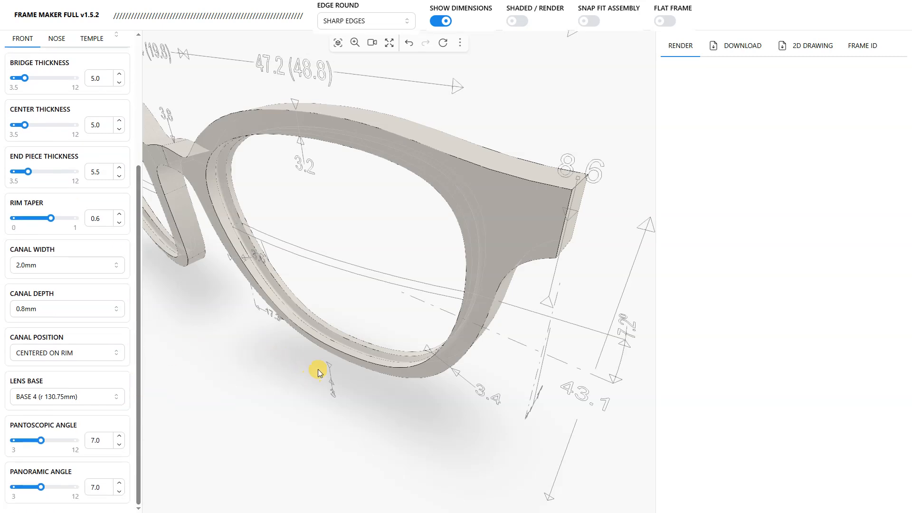
scroll(317, 369, "up", 3)
left_click_drag(327, 365, 296, 370)
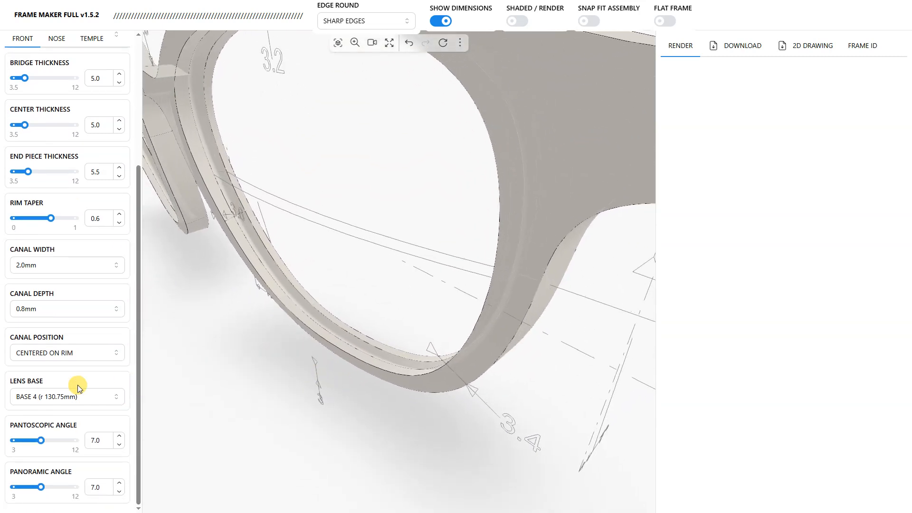
left_click(48, 356)
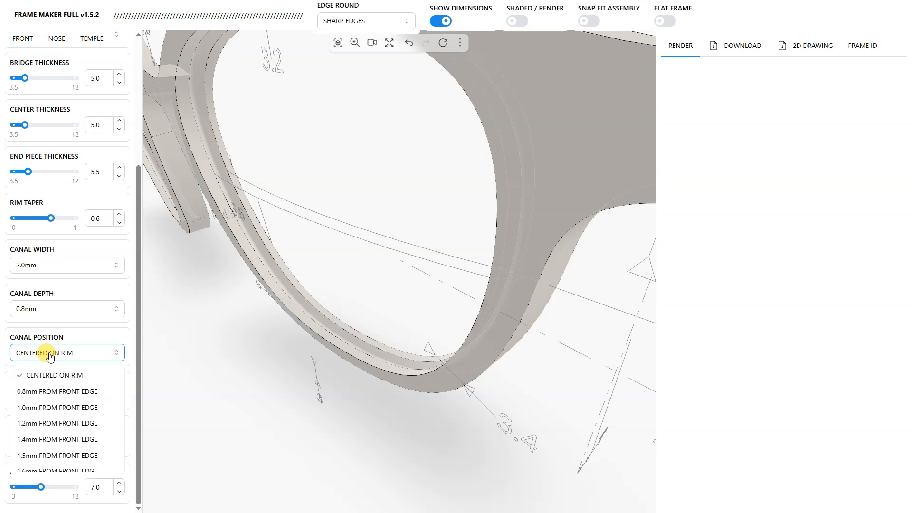
left_click(53, 391)
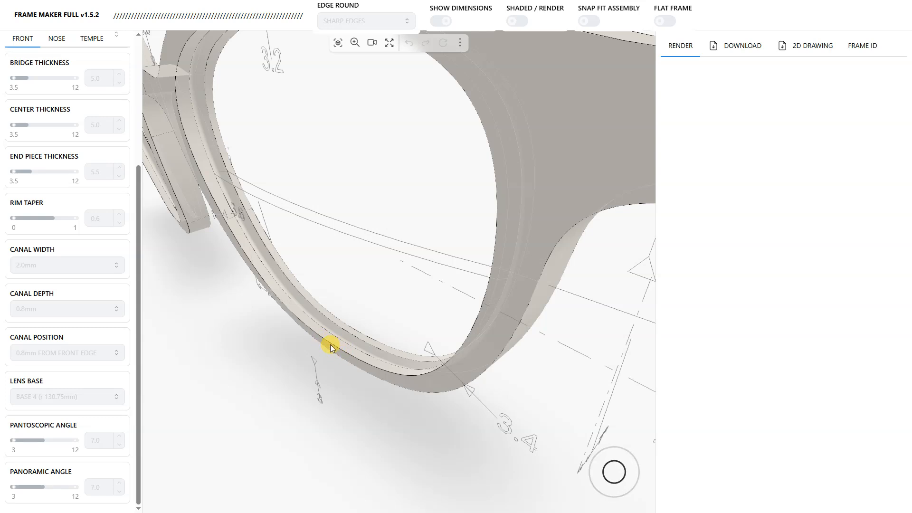
scroll(329, 344, "up", 6)
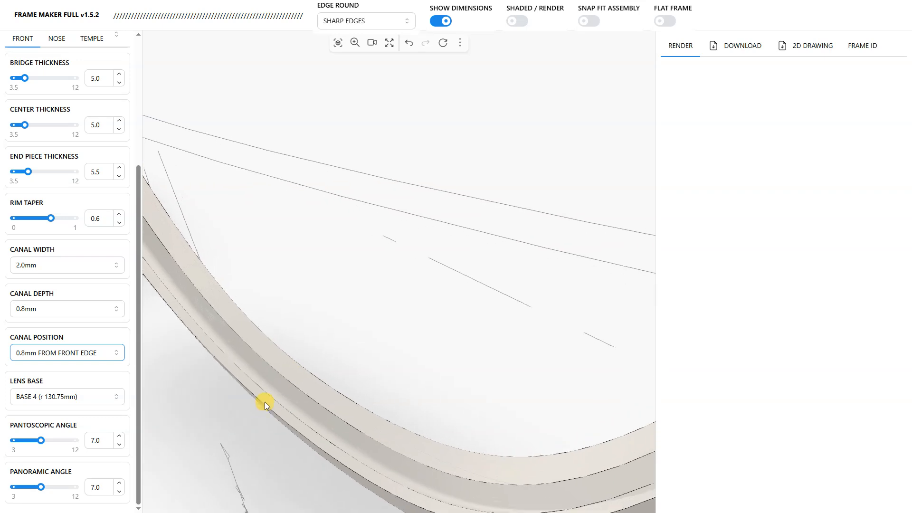
scroll(265, 403, "up", 1)
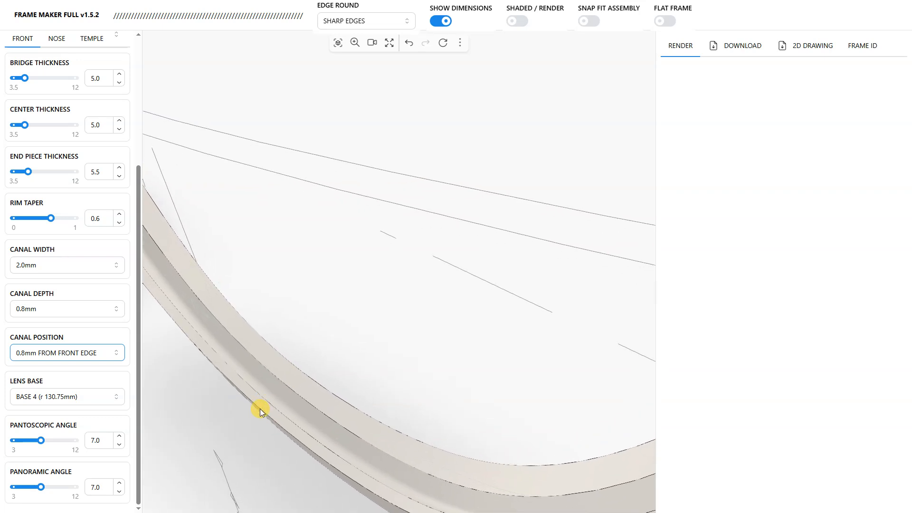
scroll(260, 408, "down", 6)
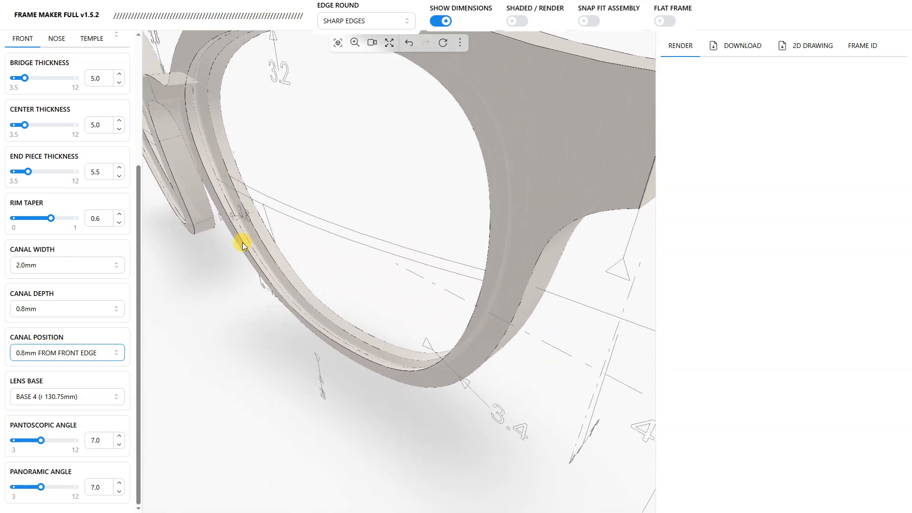
left_click_drag(242, 243, 275, 301)
left_click_drag(400, 357, 426, 315)
Step: Set the canal position to 1.4mm from the front edge and check the groove in the lens rim
left_click(108, 352)
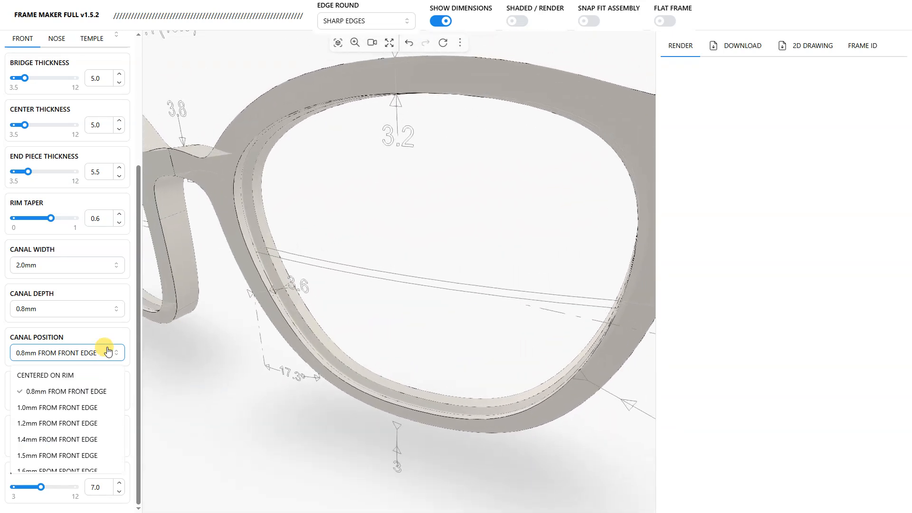
scroll(89, 404, "down", 2)
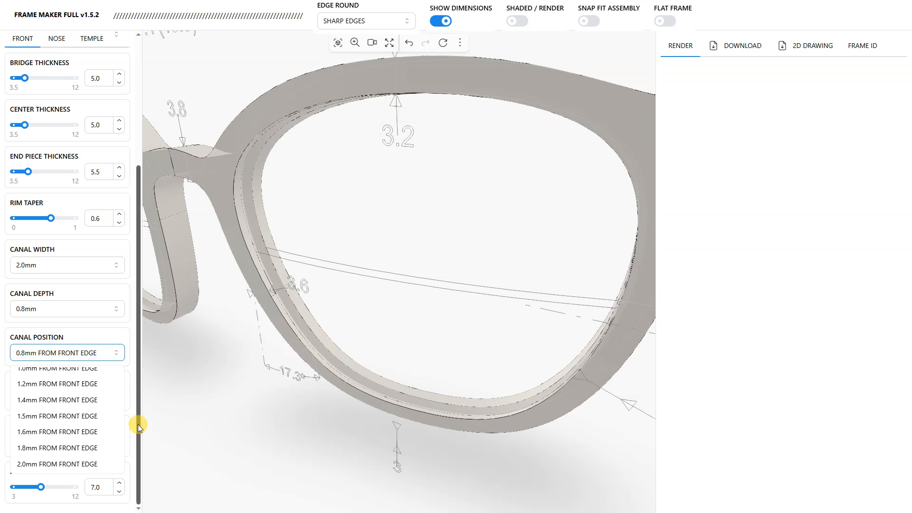
scroll(64, 418, "up", 2)
left_click(54, 439)
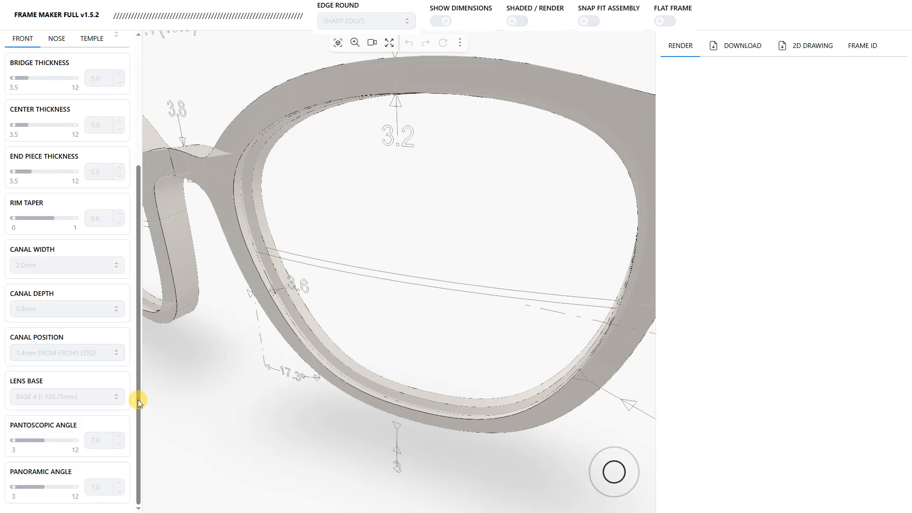
left_click_drag(340, 334, 309, 330)
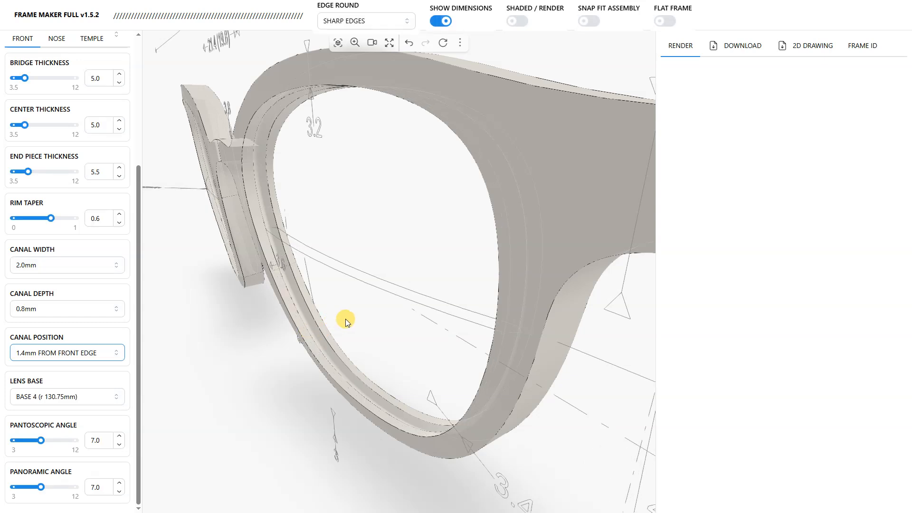
left_click_drag(366, 333, 295, 169)
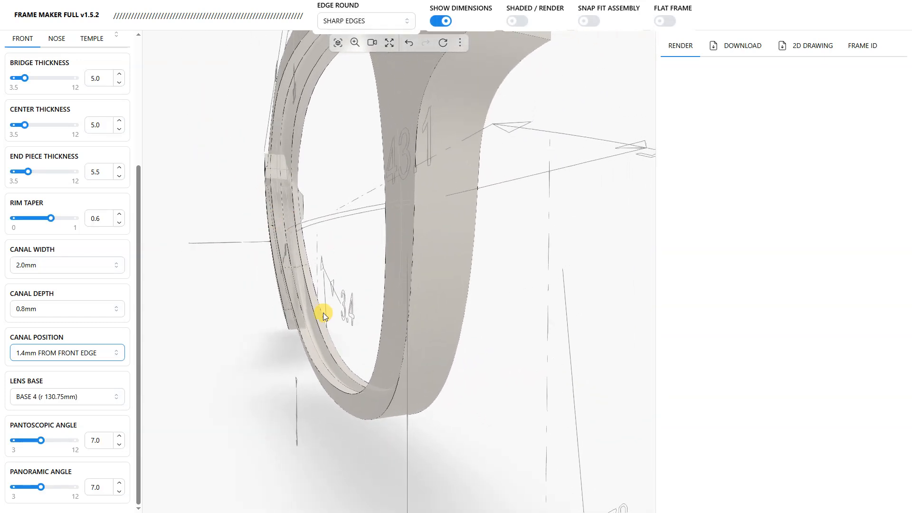
left_click_drag(365, 303, 381, 352)
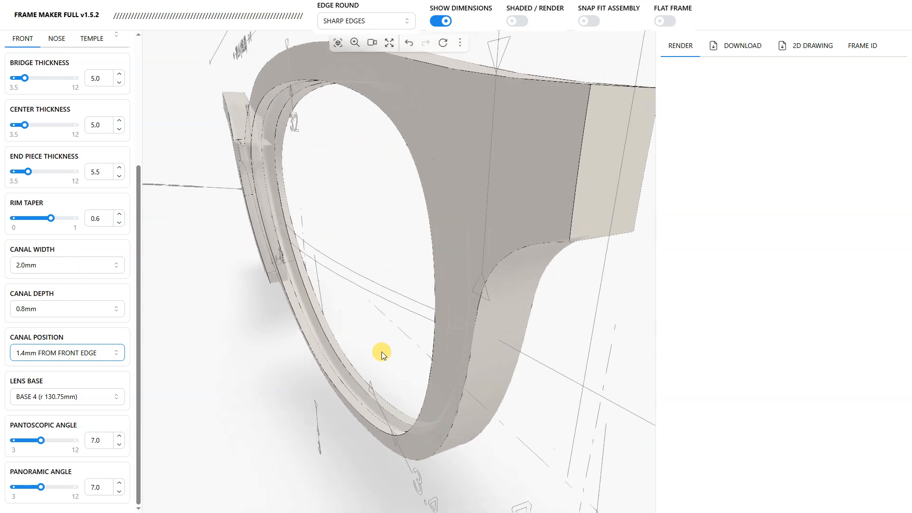
scroll(380, 348, "down", 3)
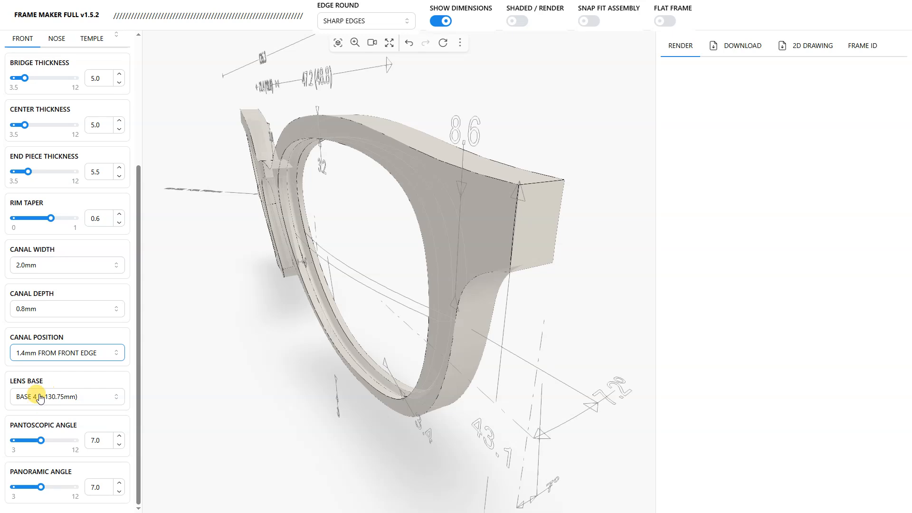
Step: Set the lens base of the frame front to BASE 2 (r 261.5mm)
left_click_drag(320, 266, 297, 357)
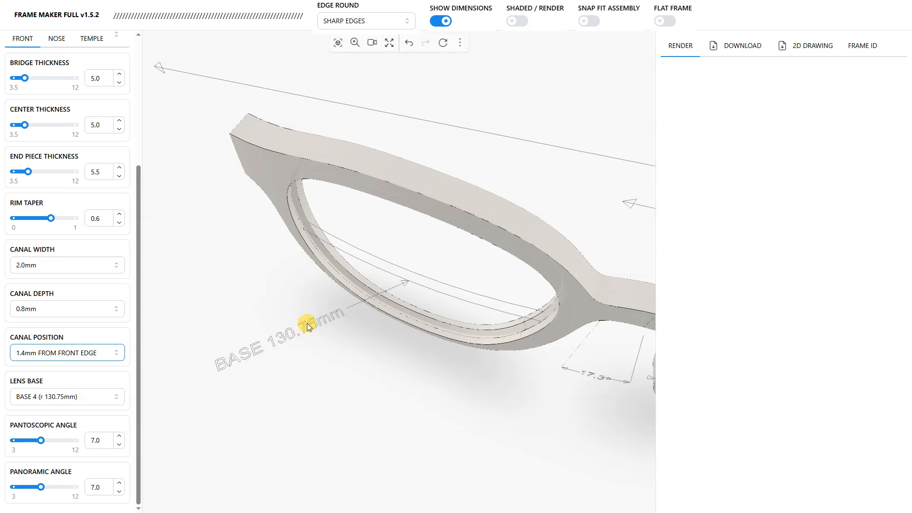
left_click(56, 396)
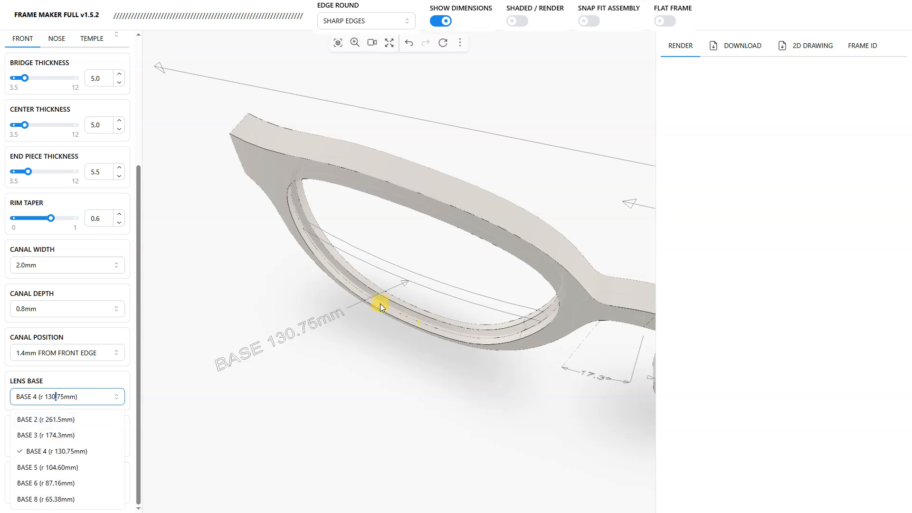
scroll(372, 307, "down", 5)
mouse_move(468, 332)
left_mouse_down()
mouse_move(406, 368)
mouse_move(401, 318)
mouse_move(359, 240)
mouse_move(478, 344)
left_mouse_up()
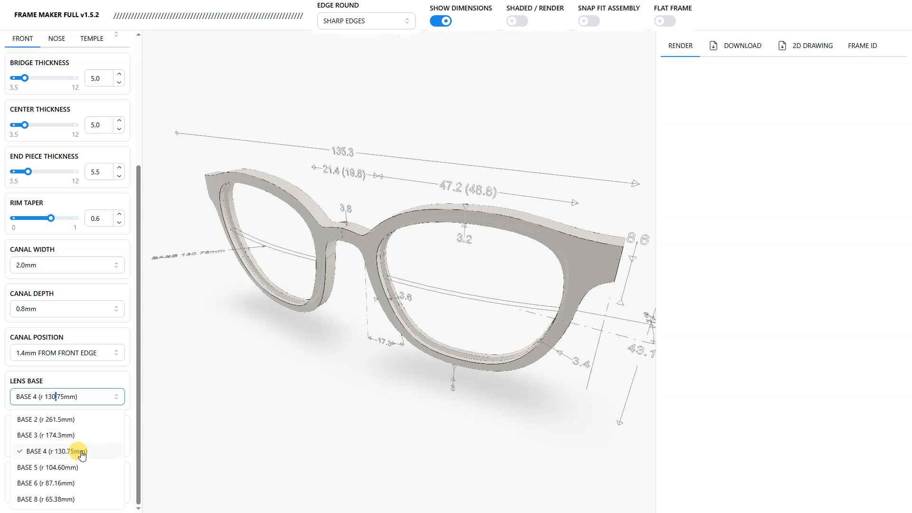
left_click(43, 424)
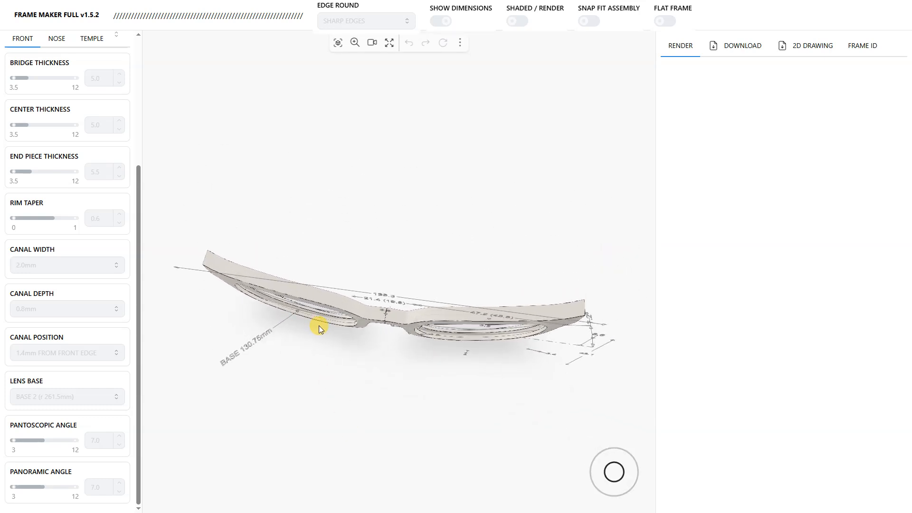
Step: Set the pantoscopic angle of the frame front to 9.0 and inspect the tilt from the side and from above
left_click_drag(319, 320, 252, 369)
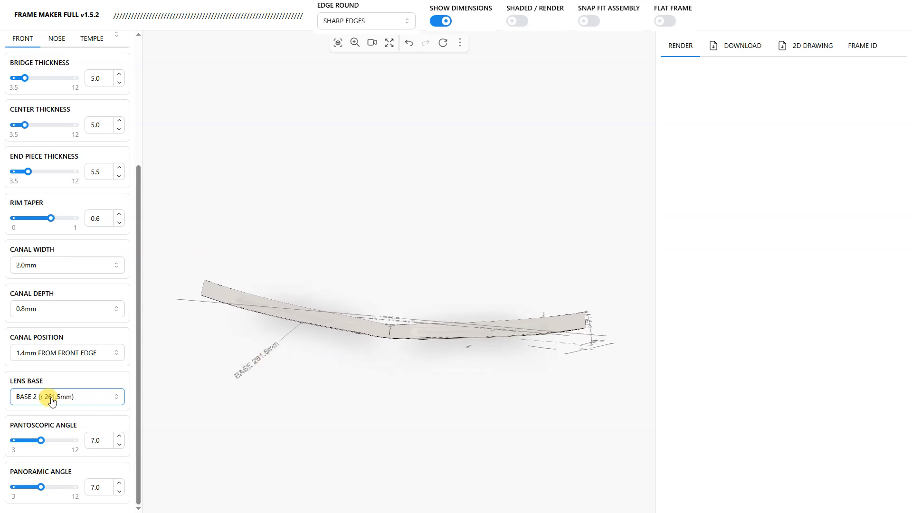
left_click_drag(418, 357, 392, 310)
double_click(96, 440)
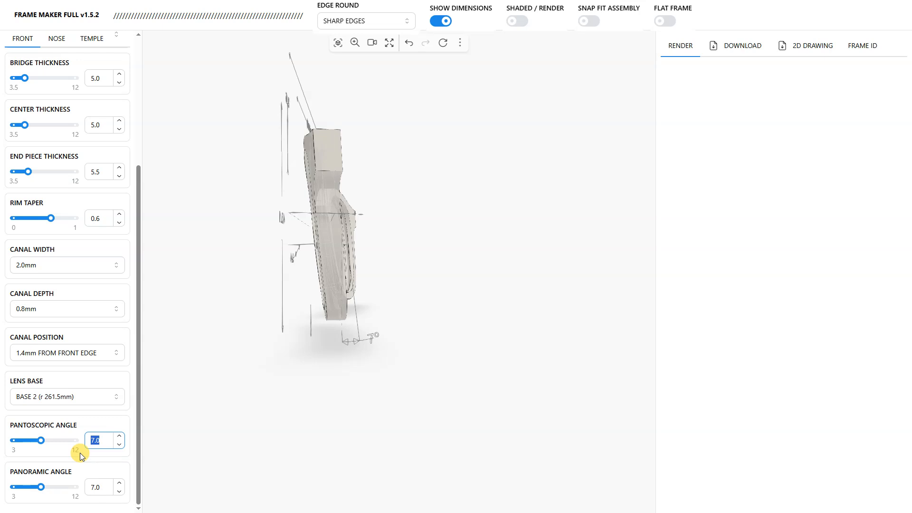
type("9")
key("Return")
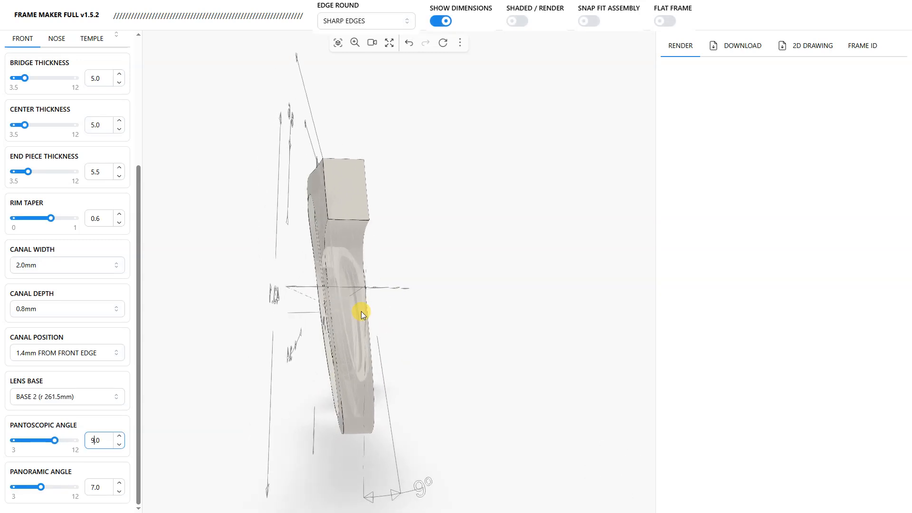
mouse_move(361, 315)
left_mouse_down()
mouse_move(334, 342)
mouse_move(429, 322)
mouse_move(353, 326)
left_mouse_up()
left_click_drag(391, 230, 443, 330)
left_click_drag(363, 325, 368, 392)
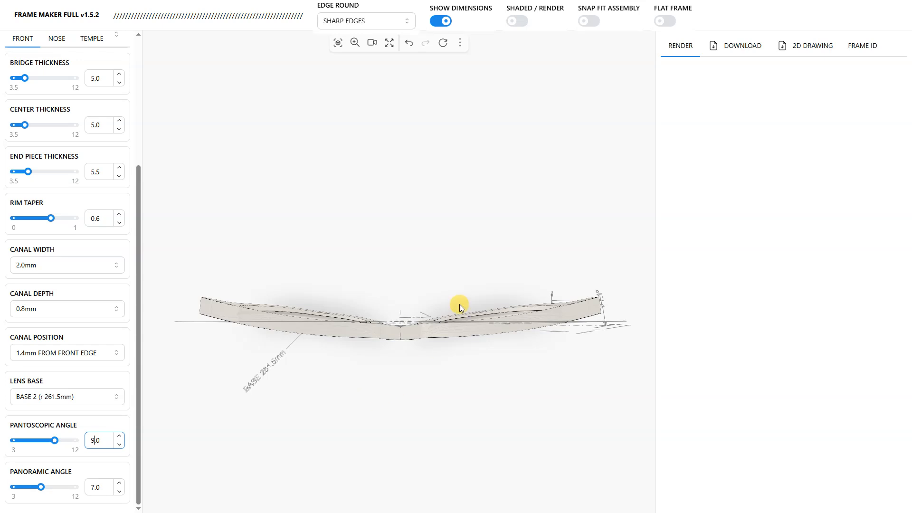
Step: Set the panoramic angle of the frame front to 8.0
left_click_drag(524, 365, 414, 341)
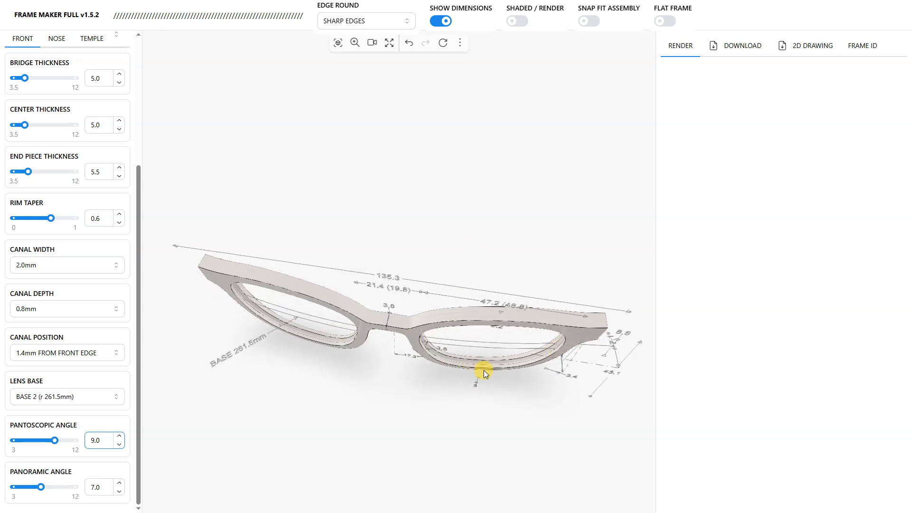
left_click_drag(354, 340, 350, 314)
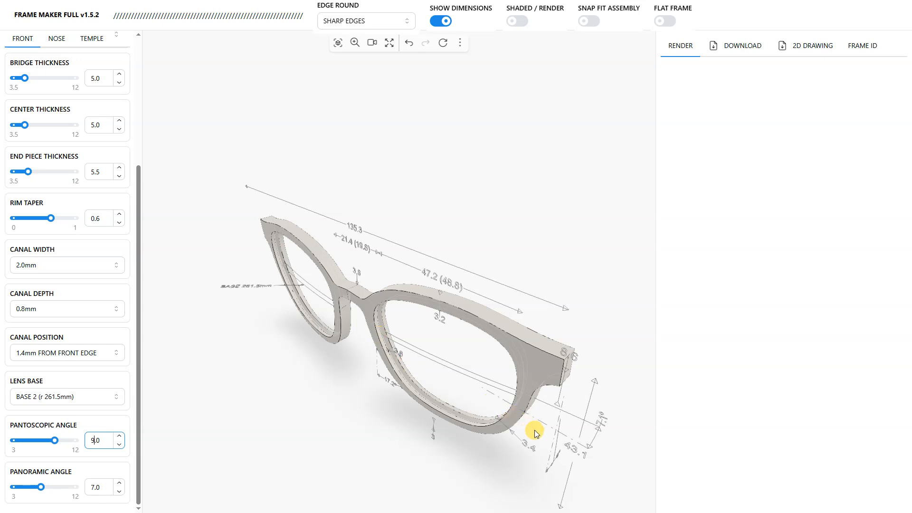
left_click_drag(598, 442, 238, 440)
left_click(93, 487)
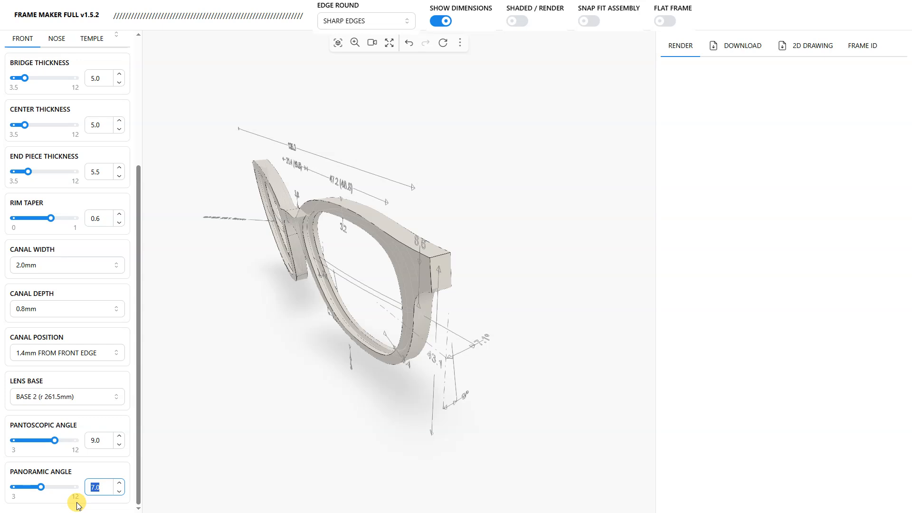
type("8")
key("Return")
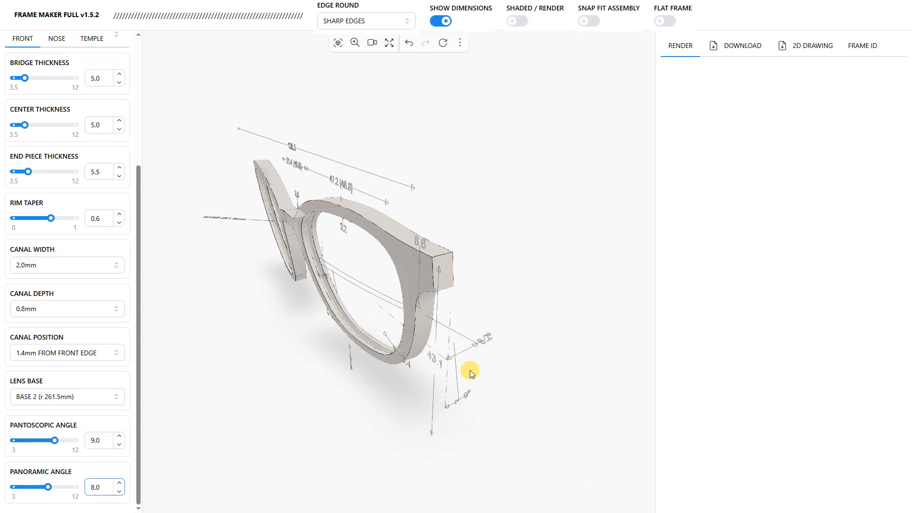
Step: Examine the curvature of the whole frame front from above, from below and at an oblique angle
left_click_drag(346, 326, 469, 358)
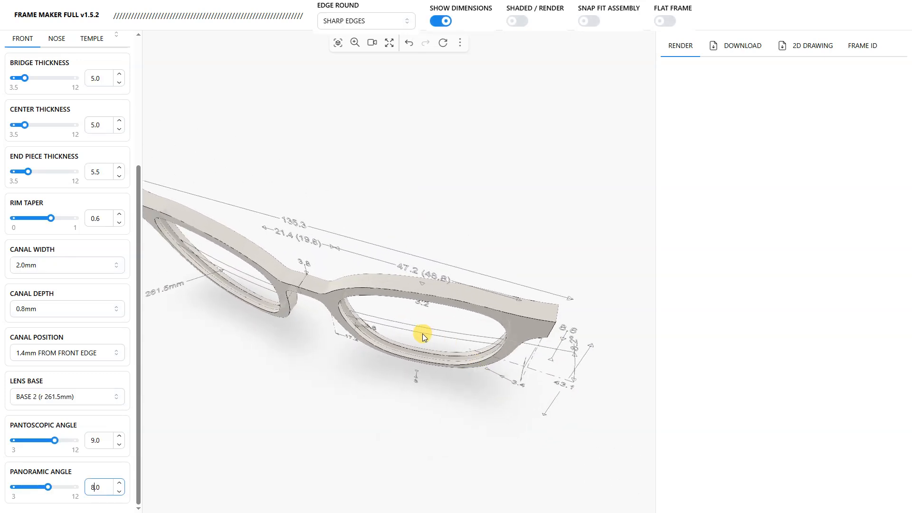
left_click_drag(421, 333, 500, 436)
left_click_drag(444, 353, 409, 124)
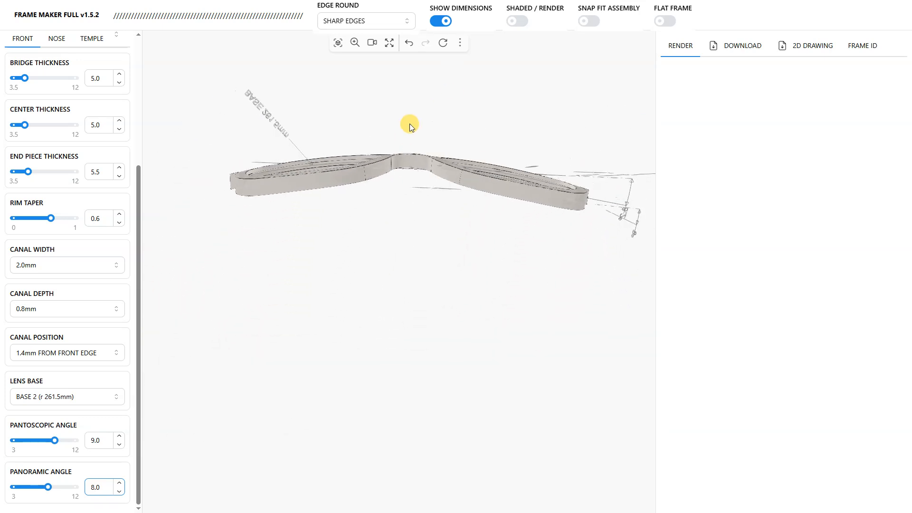
left_click_drag(261, 201, 457, 289)
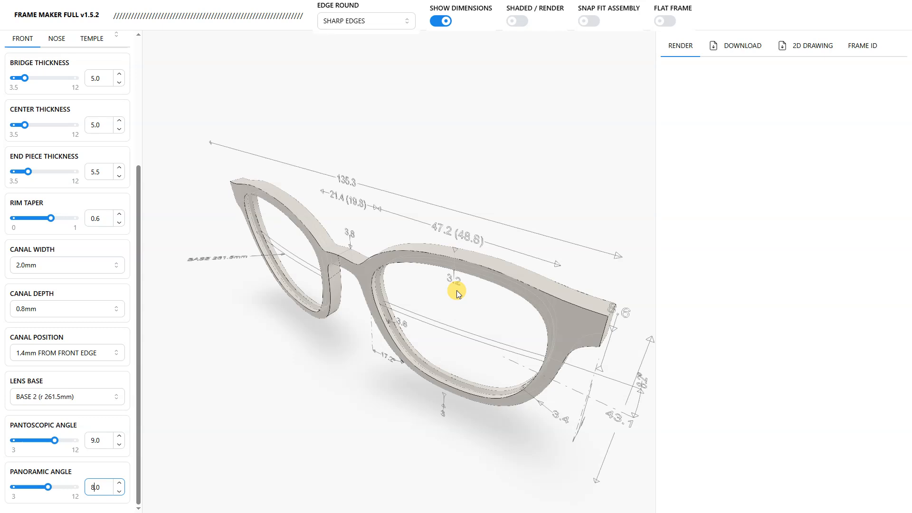
left_click_drag(547, 337, 528, 332)
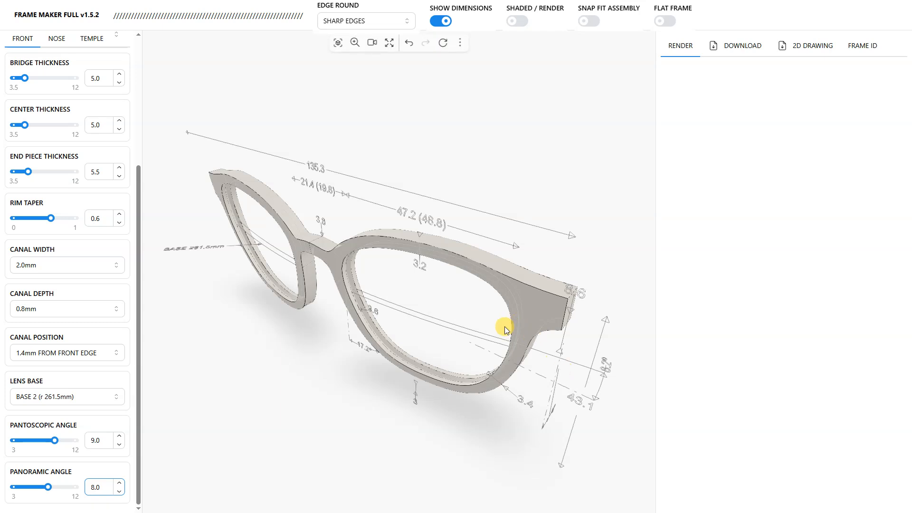
left_click_drag(446, 355, 33, 97)
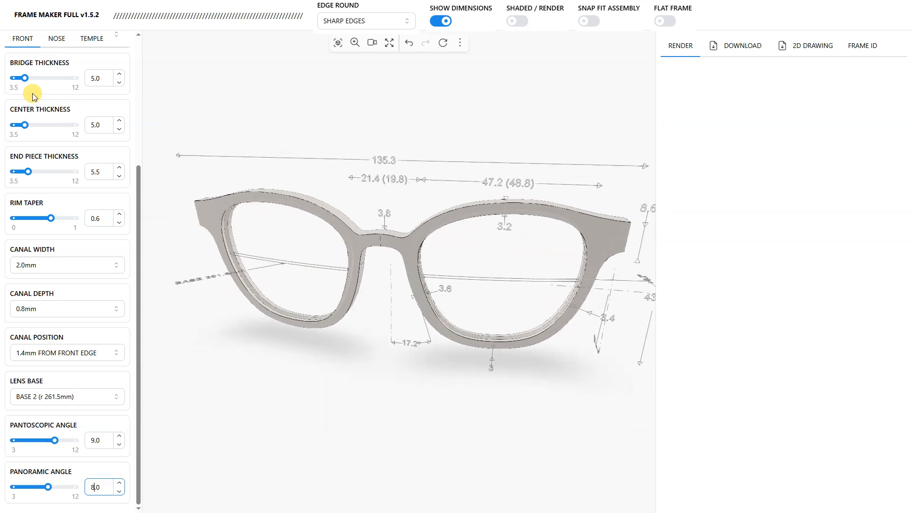
left_click_drag(357, 247, 317, 153)
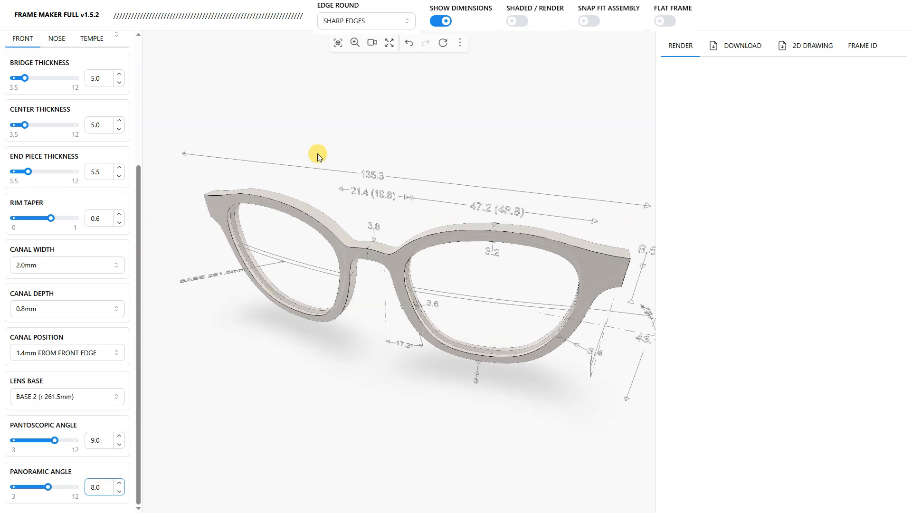
Step: Set the soft bump height of the nose bridge to HIGH and inspect the bridge from above
left_click(56, 38)
left_click_drag(220, 201, 391, 379)
scroll(355, 303, "up", 10)
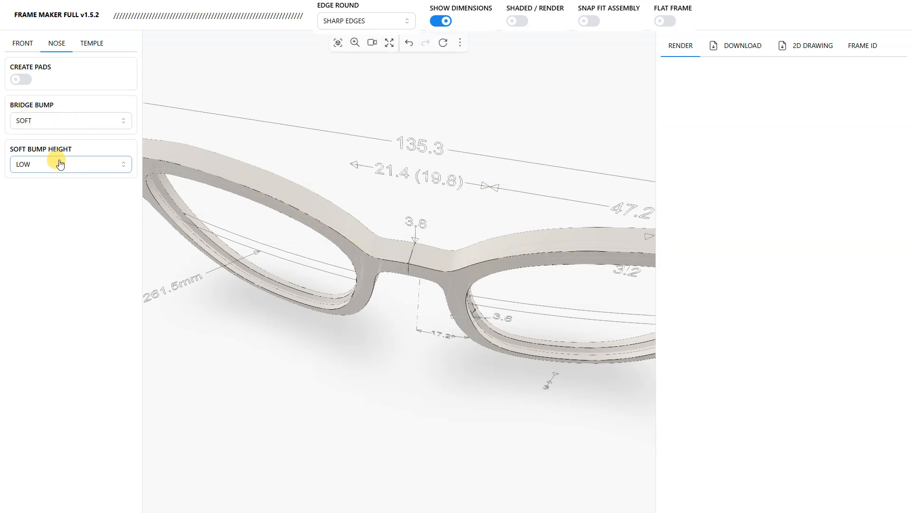
left_click(60, 242)
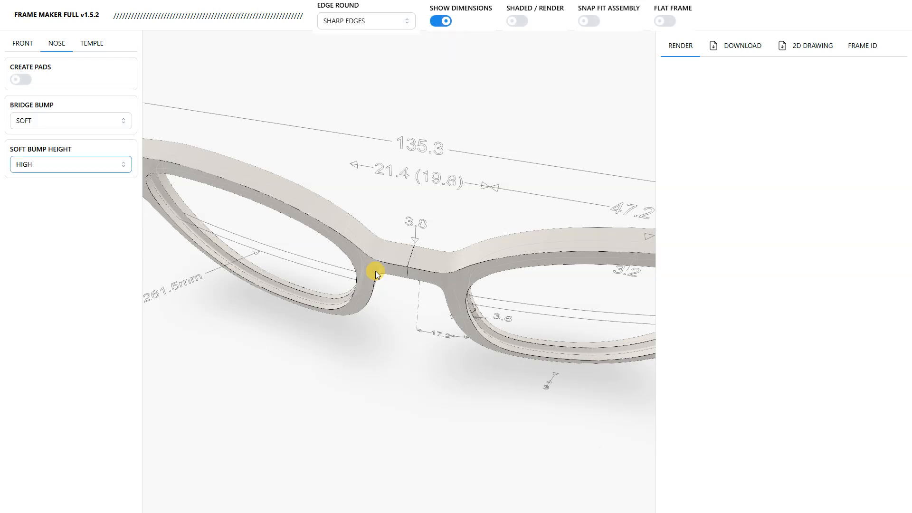
left_click_drag(382, 275, 435, 395)
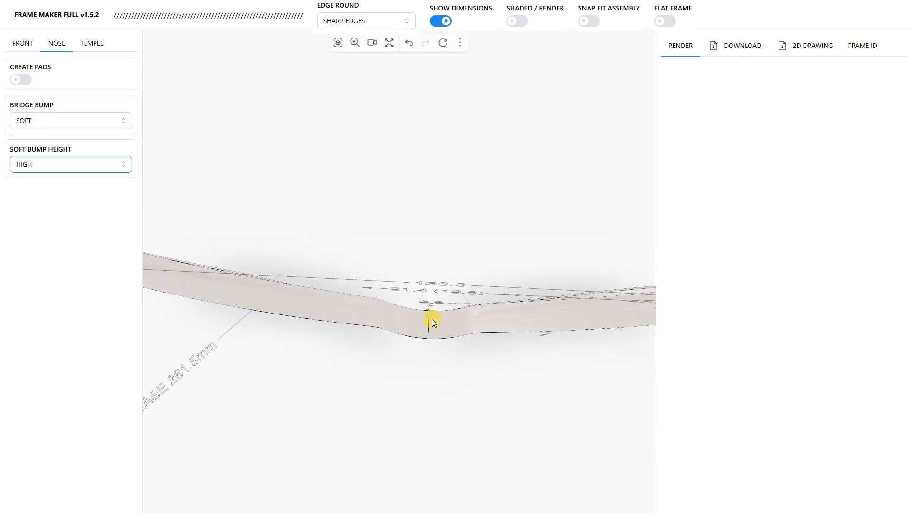
left_click_drag(468, 423, 354, 279)
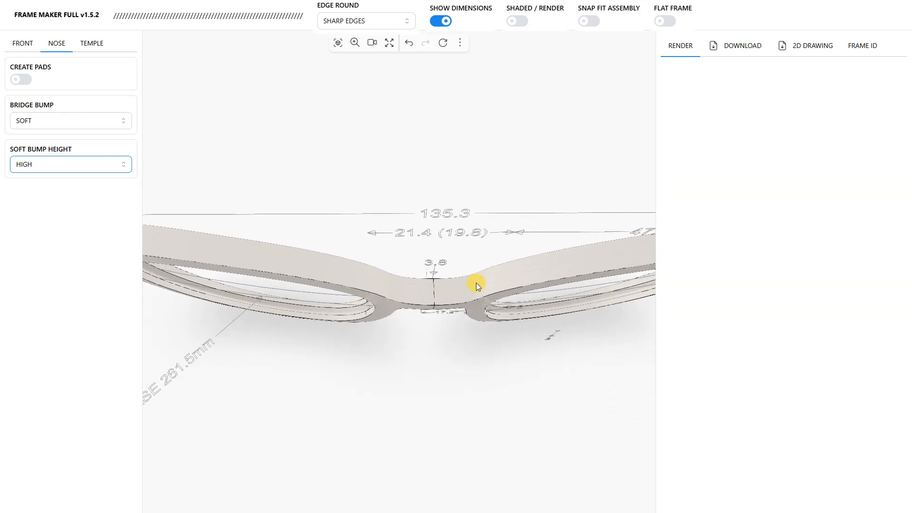
left_click_drag(493, 372, 437, 198)
left_click_drag(508, 282, 427, 318)
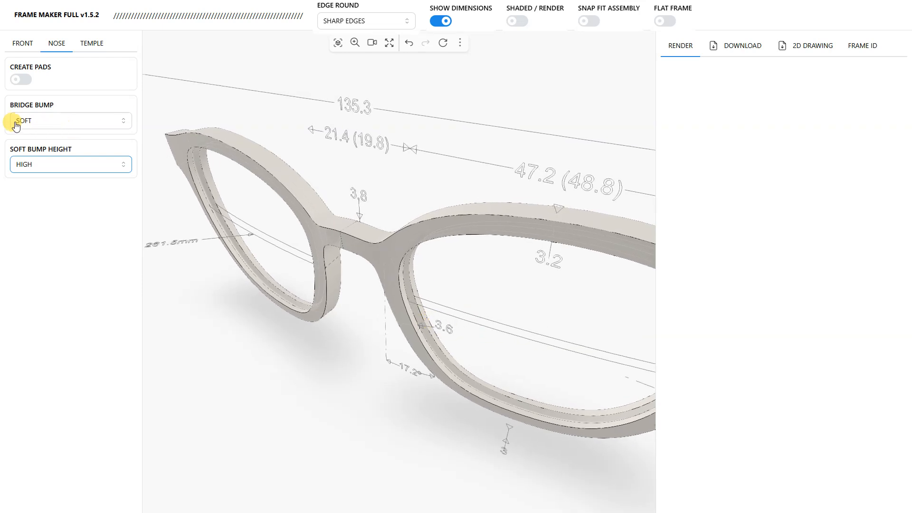
Step: Change the bridge bump to HARD with a MED hard bump height and inspect the underside of the bridge
left_click(49, 124)
left_click(29, 160)
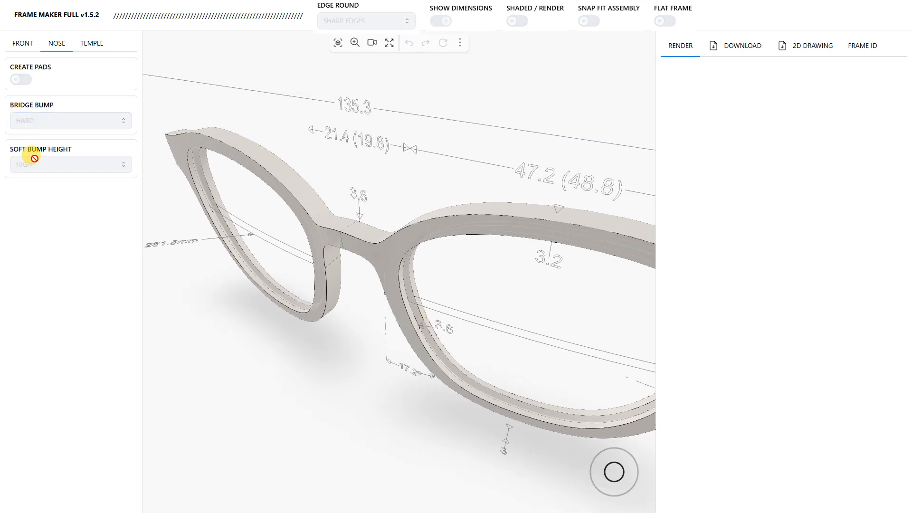
left_click_drag(291, 303, 465, 150)
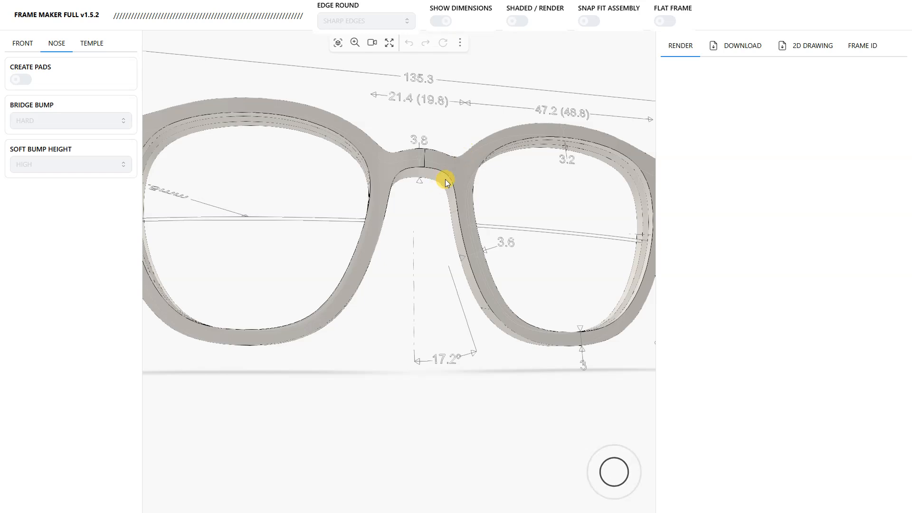
scroll(377, 223, "up", 5)
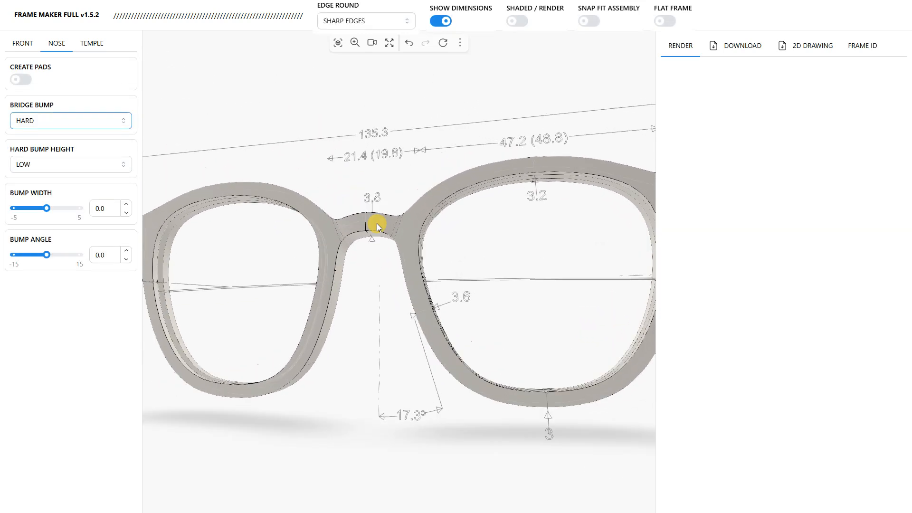
scroll(397, 196, "up", 3)
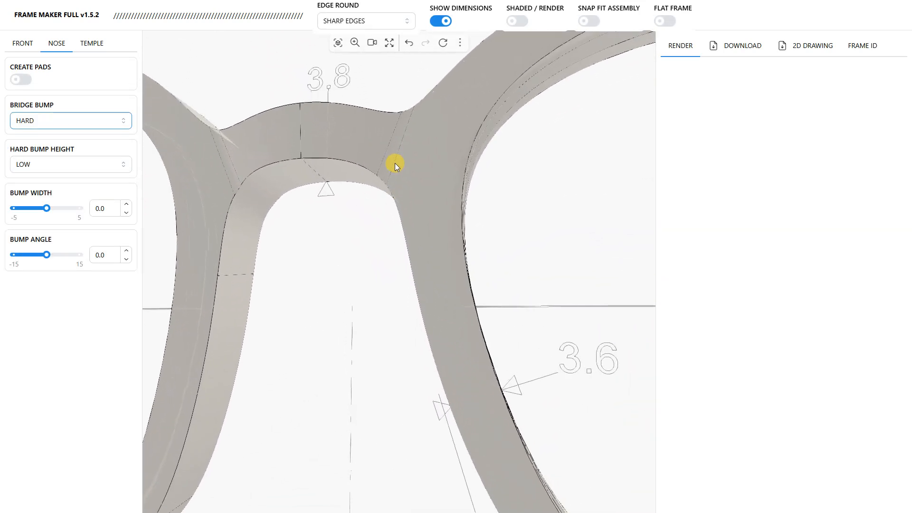
left_click_drag(386, 109, 433, 168)
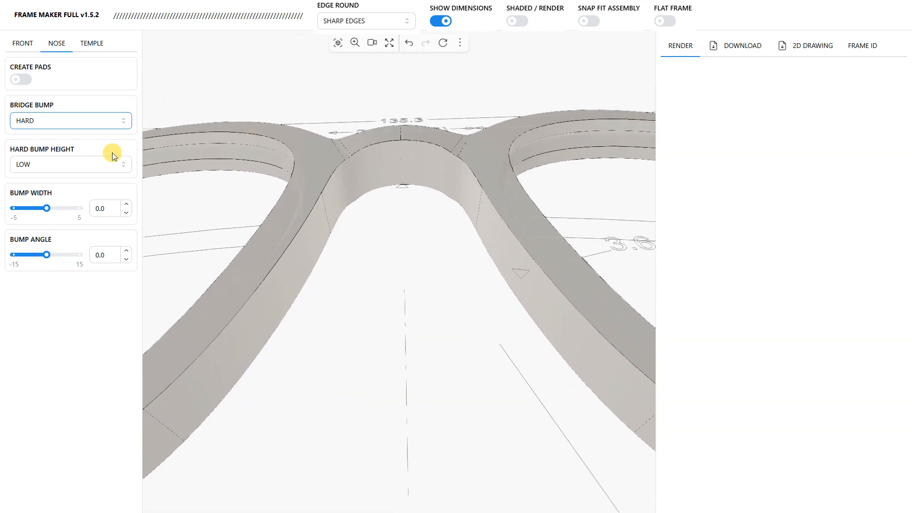
left_click(123, 164)
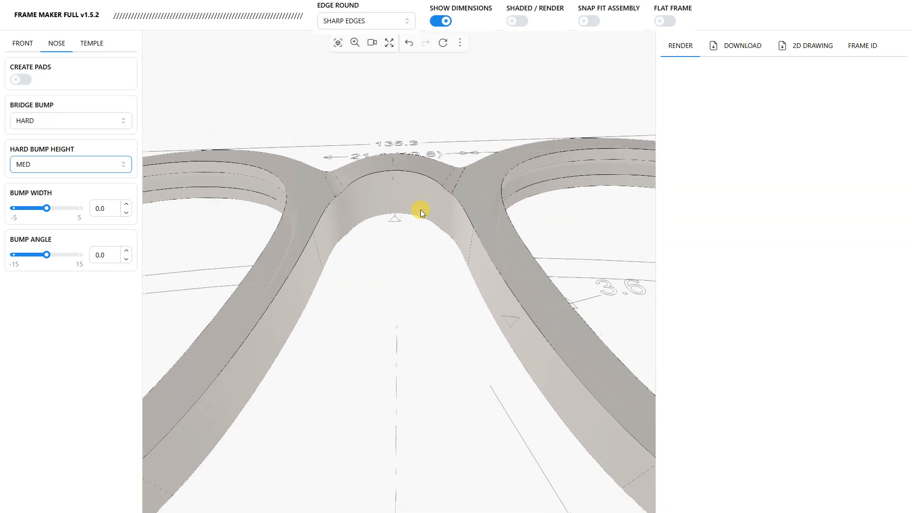
left_click_drag(434, 132, 463, 150)
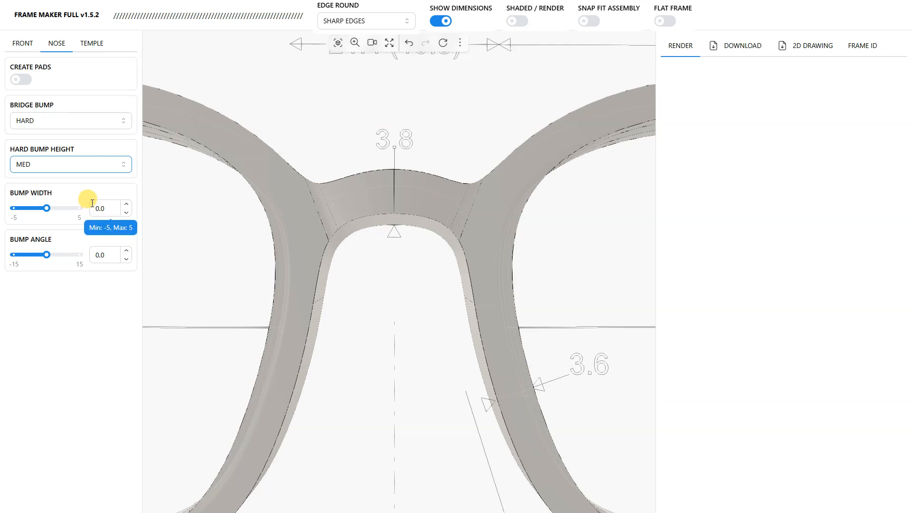
Step: Try a bump width of -1.6 and check the creases on the bridge
left_click(45, 209)
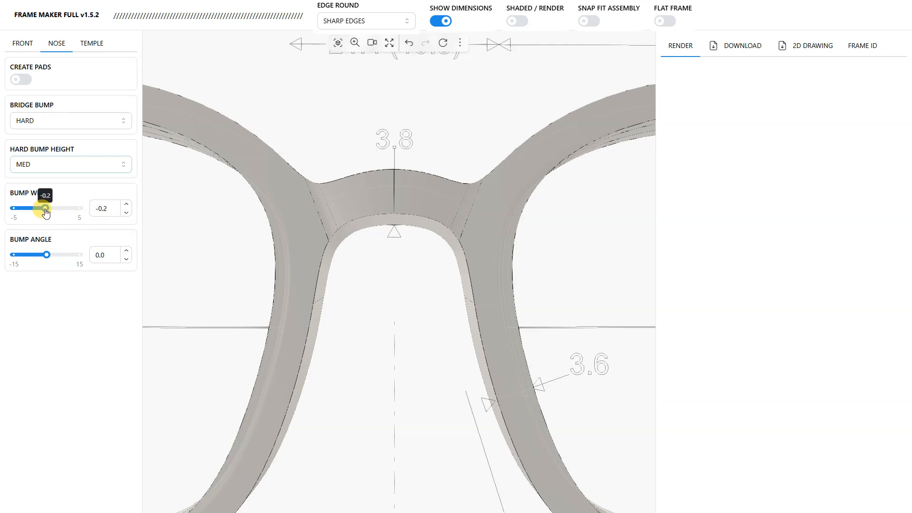
left_click_drag(41, 215, 38, 217)
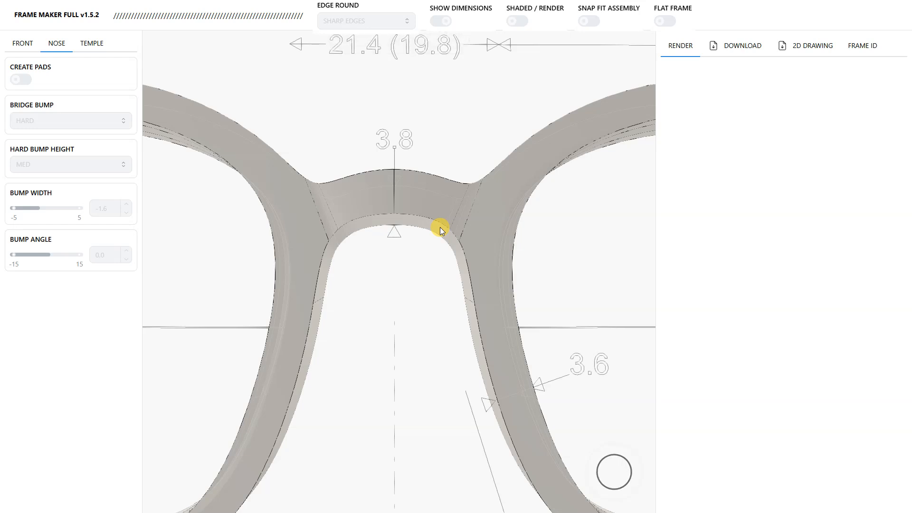
mouse_move(407, 345)
left_mouse_down()
mouse_move(332, 336)
mouse_move(312, 206)
mouse_move(427, 110)
mouse_move(410, 209)
mouse_move(418, 120)
mouse_move(413, 198)
mouse_move(462, 259)
mouse_move(366, 369)
mouse_move(405, 317)
mouse_move(402, 328)
left_mouse_up()
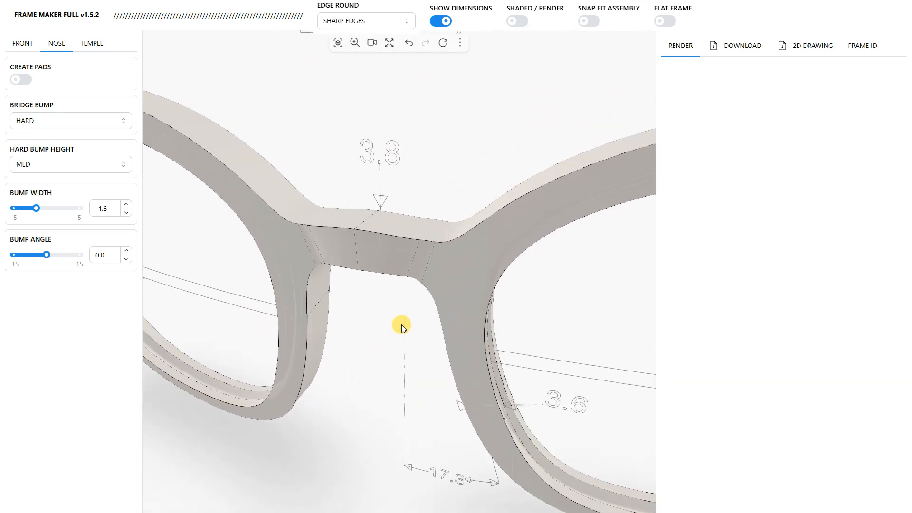
left_click_drag(377, 288, 457, 204)
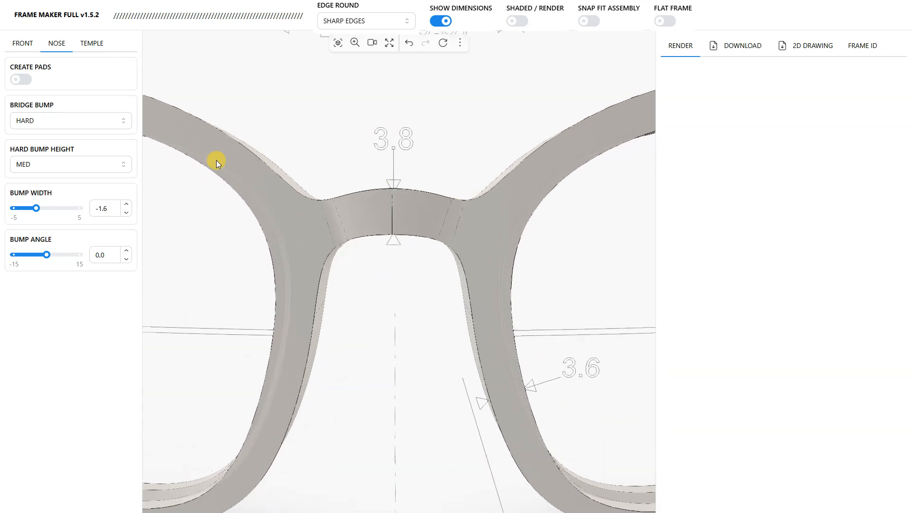
Step: Reset the bump width of the bridge to 0
left_click(102, 208)
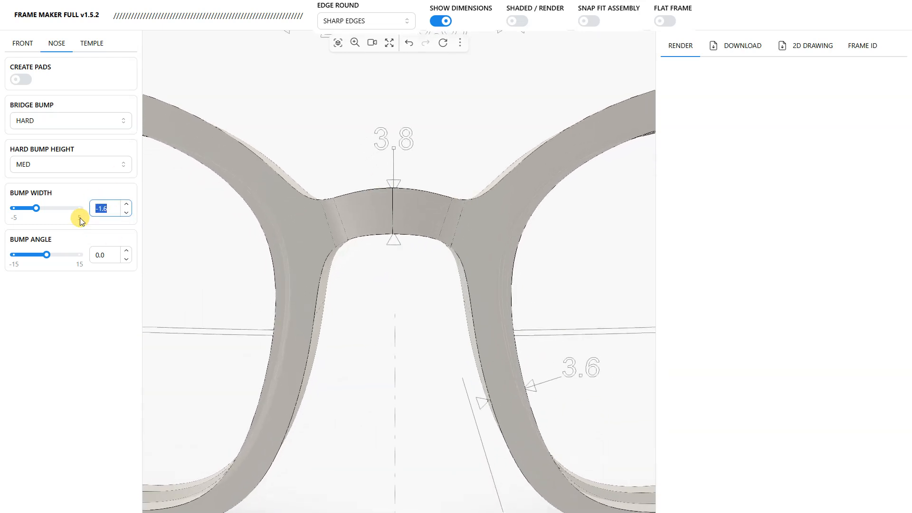
type("0")
key("Return")
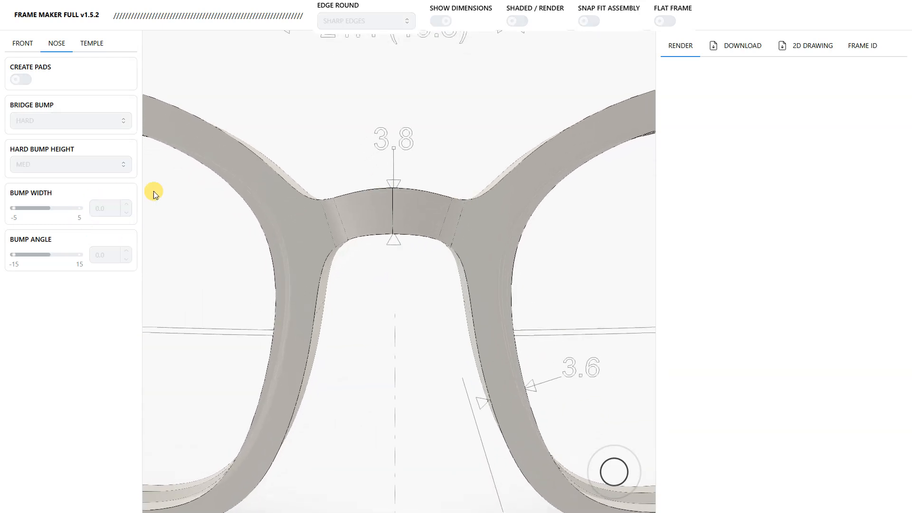
Step: Set the bump angle of the bridge to -2.2 and show the frame in the Front view
left_click_drag(477, 224, 428, 187)
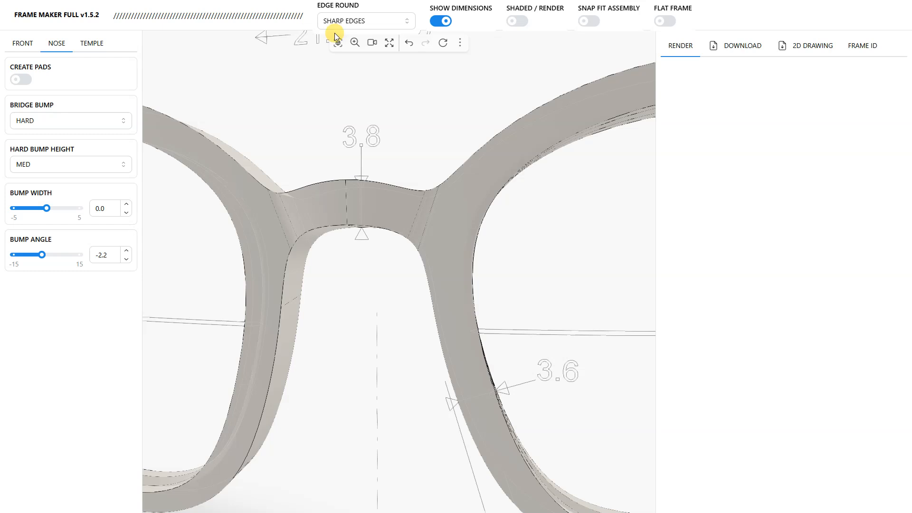
left_click(369, 42)
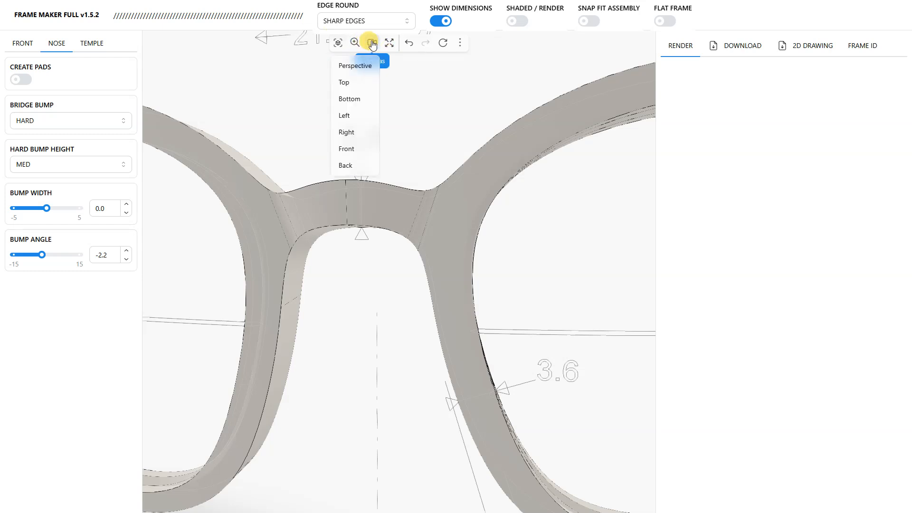
left_click(347, 149)
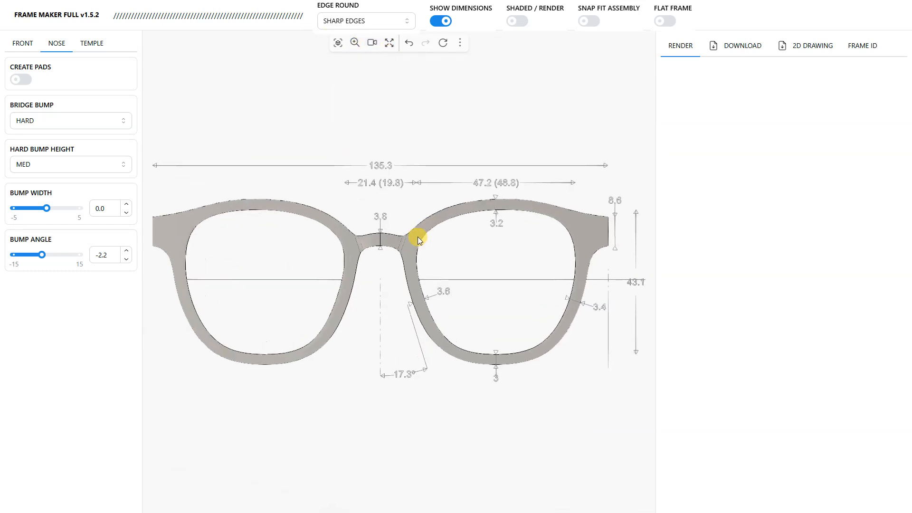
Step: Set the bump angle of the bridge to -9.6
scroll(418, 237, "up", 5)
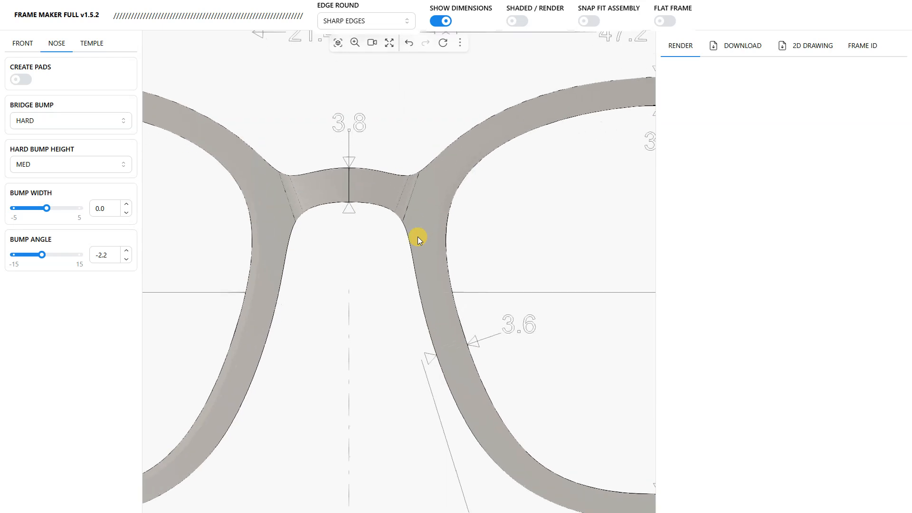
scroll(418, 237, "up", 1)
right_click_drag(418, 236, 420, 307)
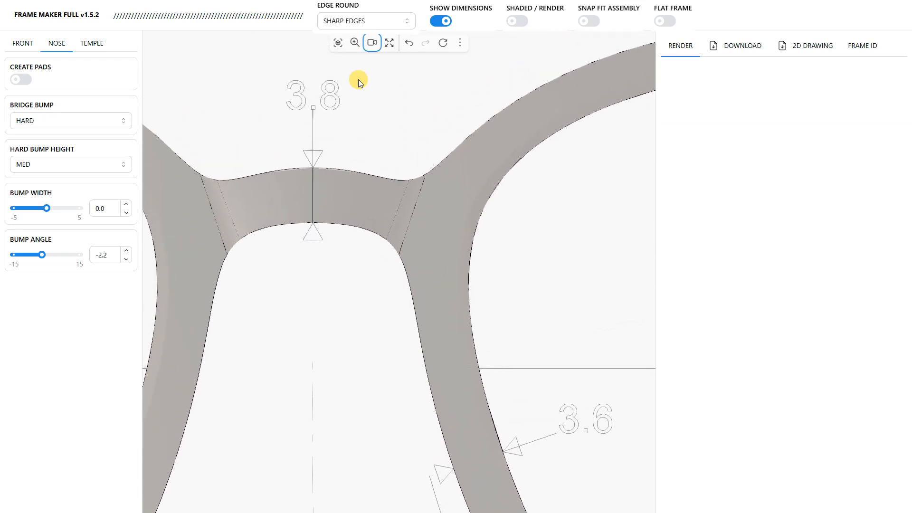
left_click(362, 50)
left_click(348, 62)
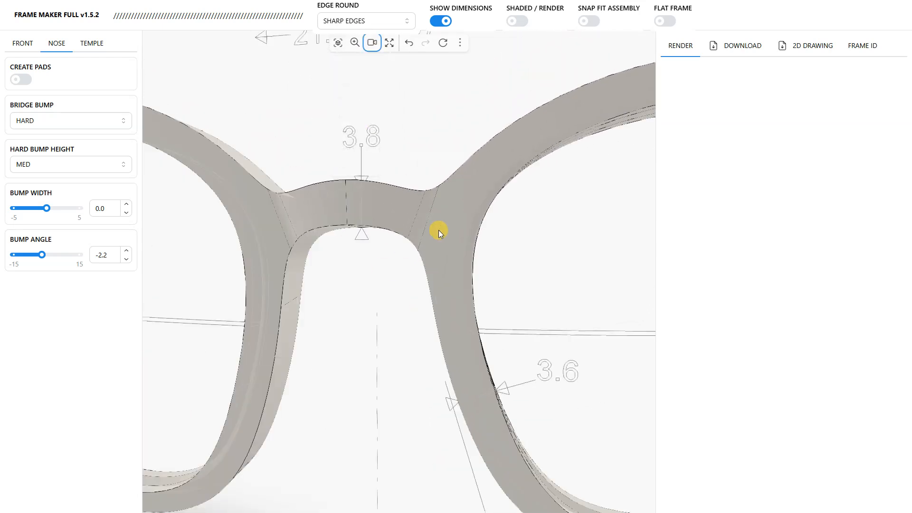
scroll(425, 256, "up", 5)
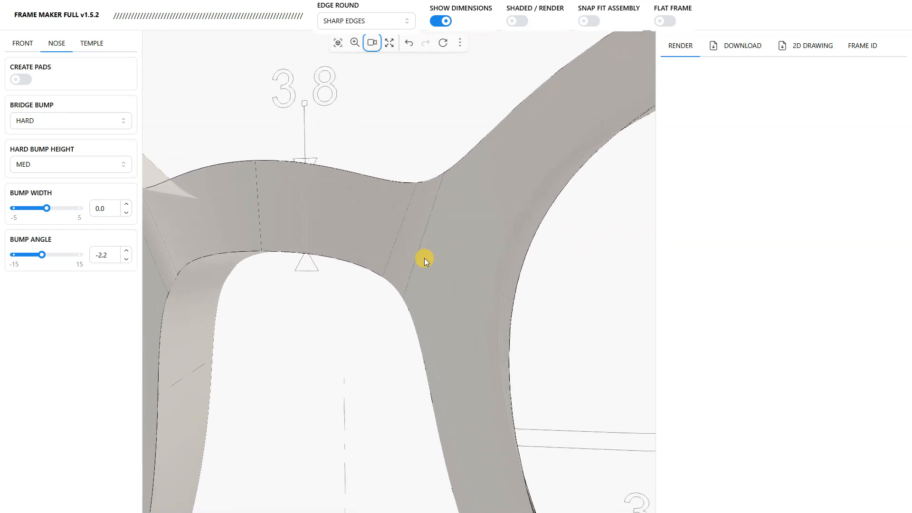
left_click(113, 255)
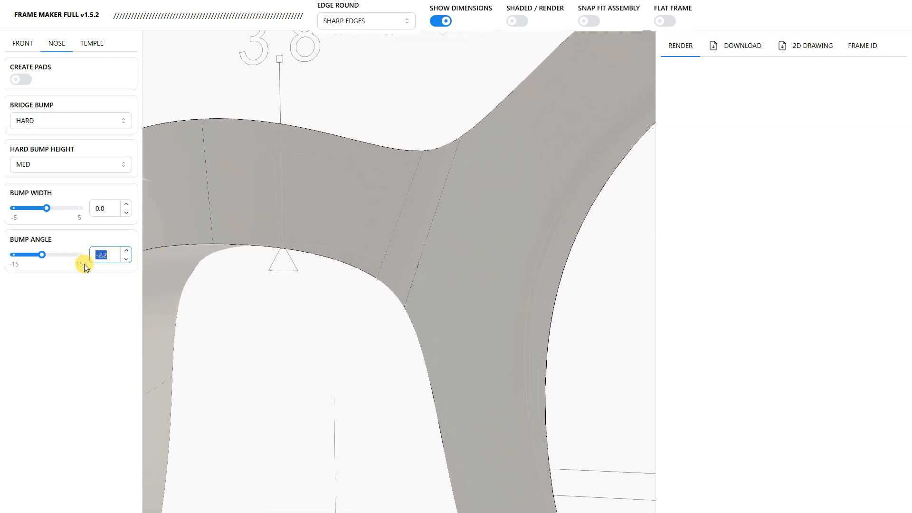
left_click_drag(43, 257, 25, 259)
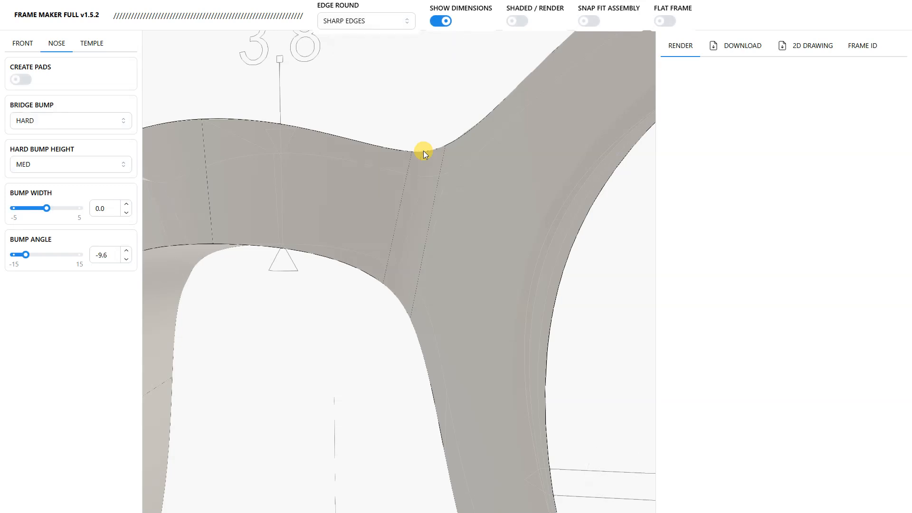
Step: Examine the angled bridge bump and the overall frame front from several oblique viewpoints
scroll(390, 263, "down", 5)
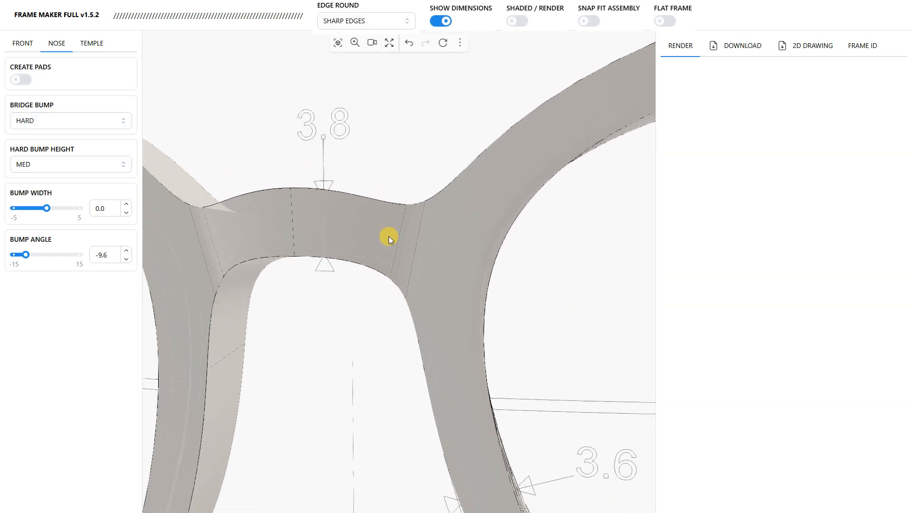
scroll(387, 247, "down", 5)
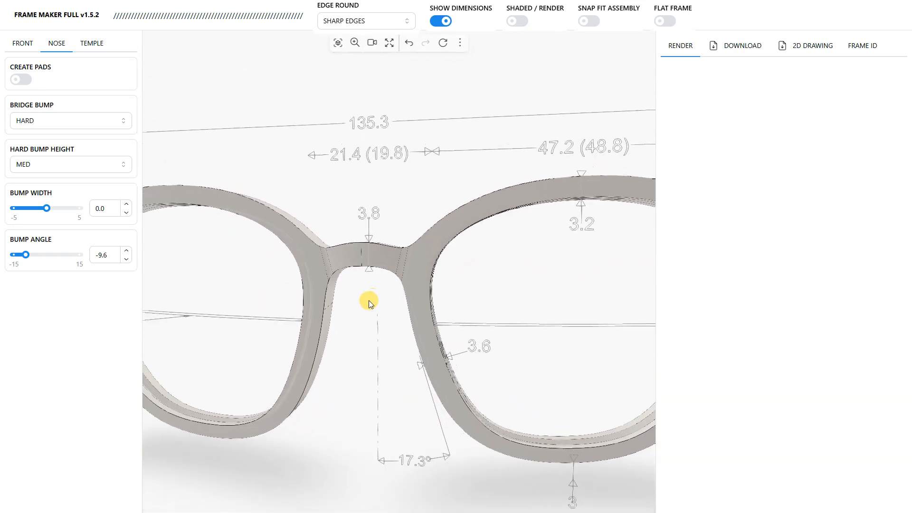
scroll(392, 272, "down", 2)
mouse_move(392, 271)
left_mouse_down()
mouse_move(465, 280)
mouse_move(554, 267)
mouse_move(394, 269)
left_mouse_up()
left_click_drag(480, 230, 244, 299)
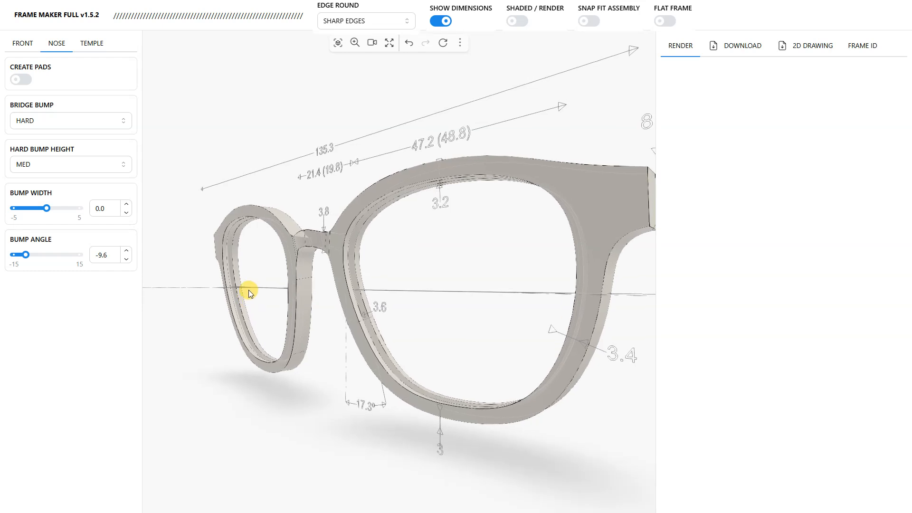
left_click_drag(224, 335, 418, 293)
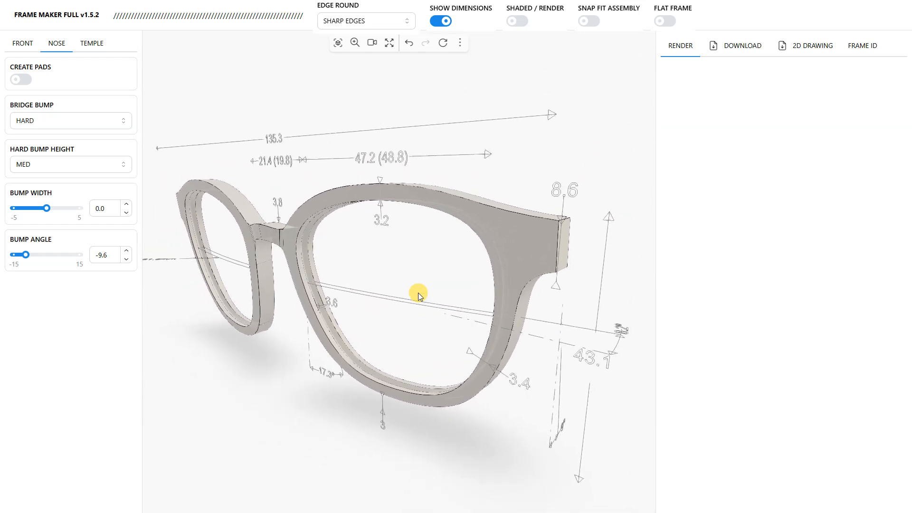
right_click_drag(312, 324, 328, 325)
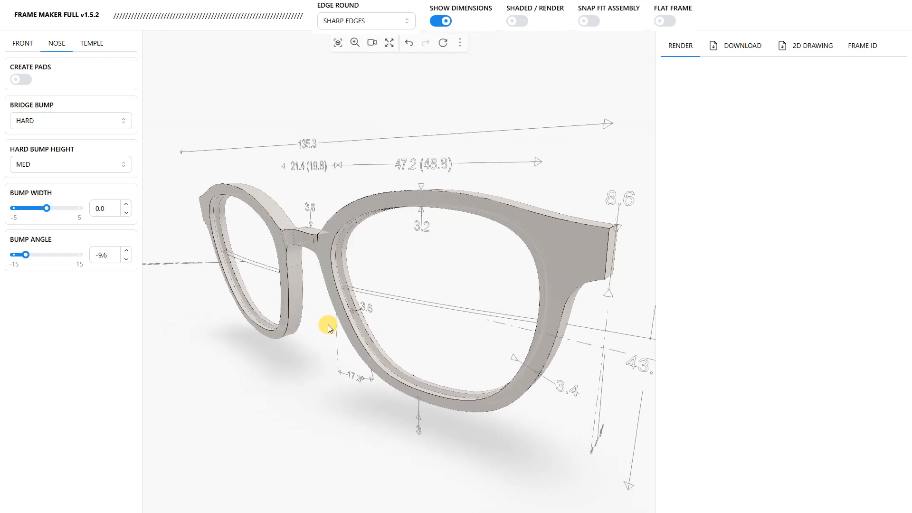